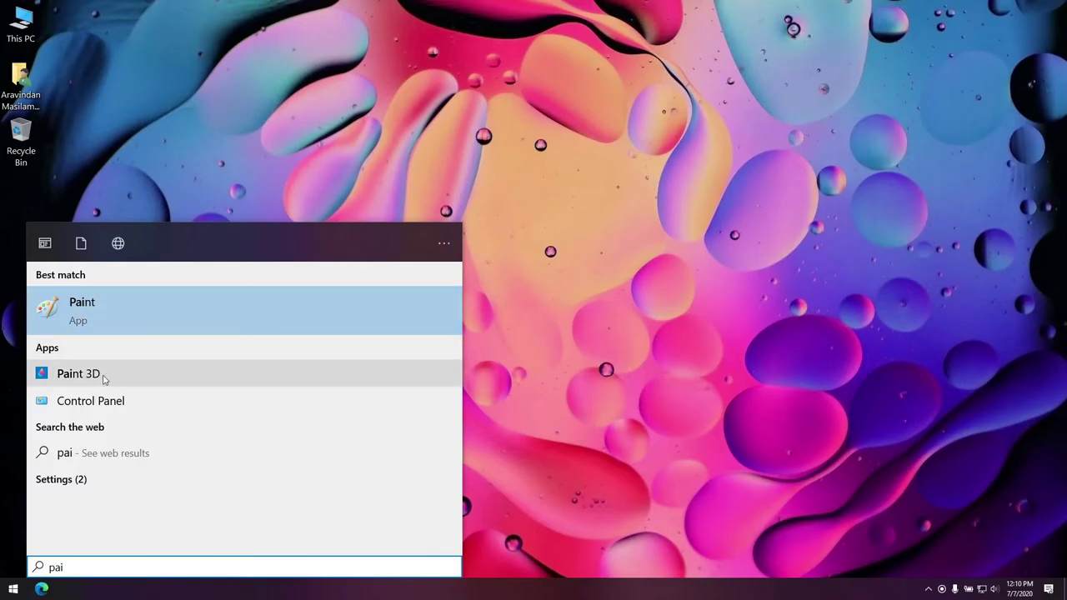
Launch Paint 3D and start a new blank project
click(104, 374)
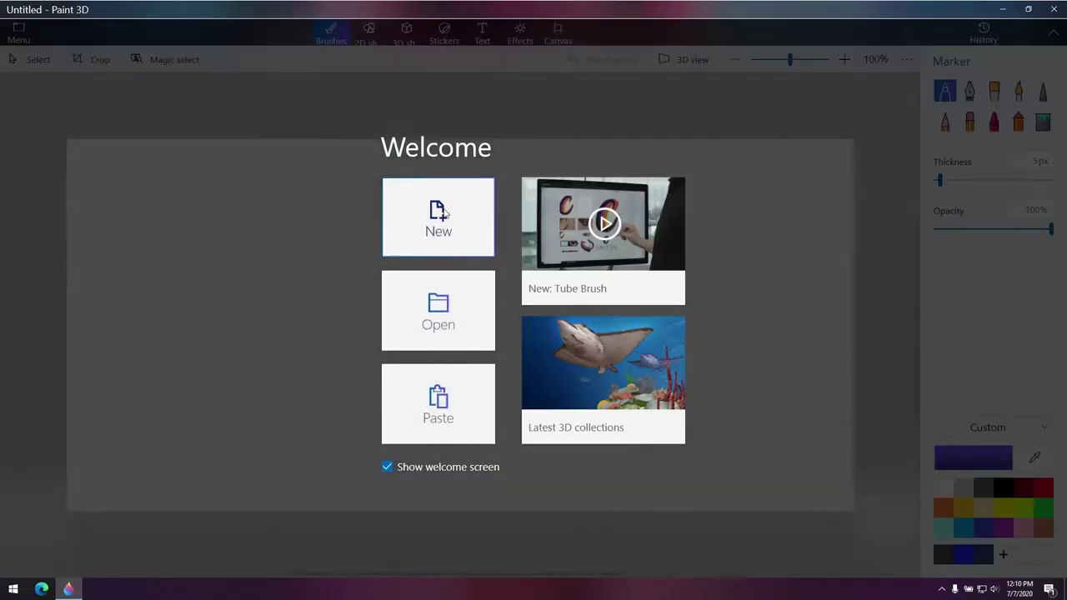
click(447, 230)
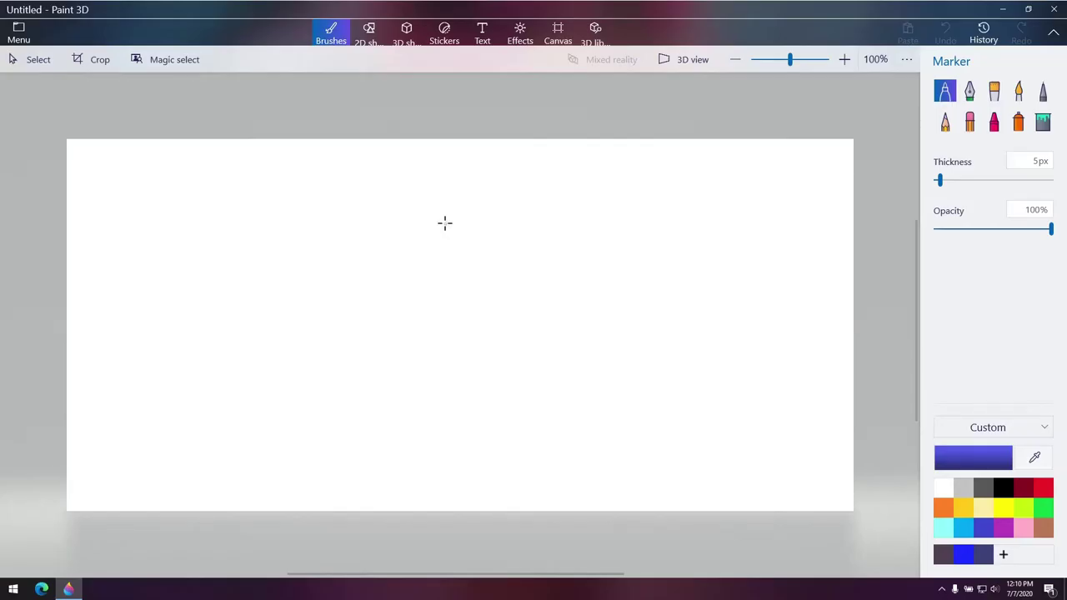
Draw an unfilled upright oval near the canvas centre with a solid black 3 px outline
click(368, 34)
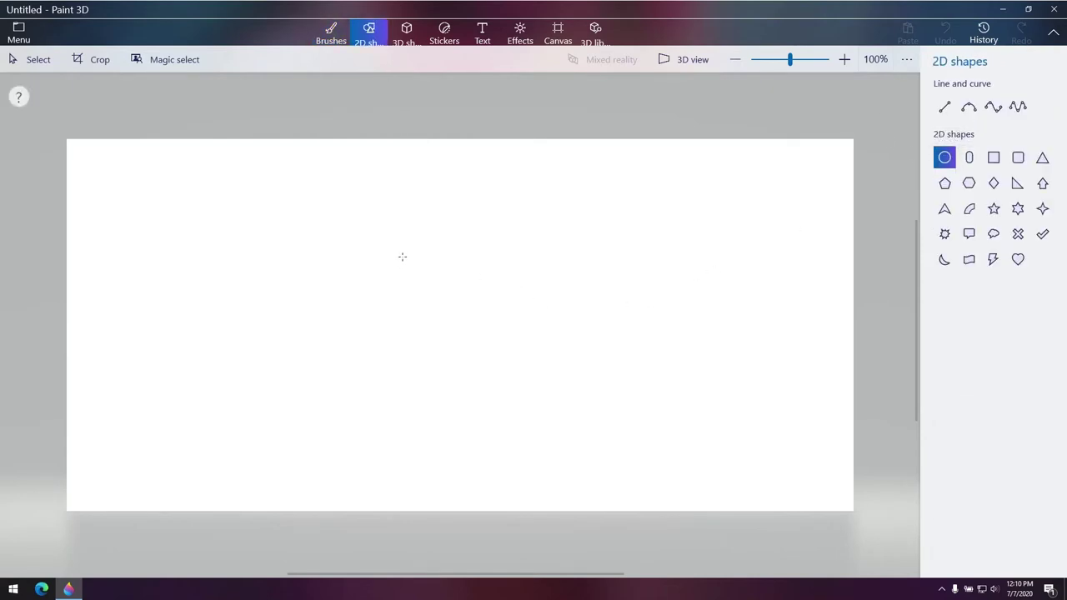
drag(402, 256, 529, 419)
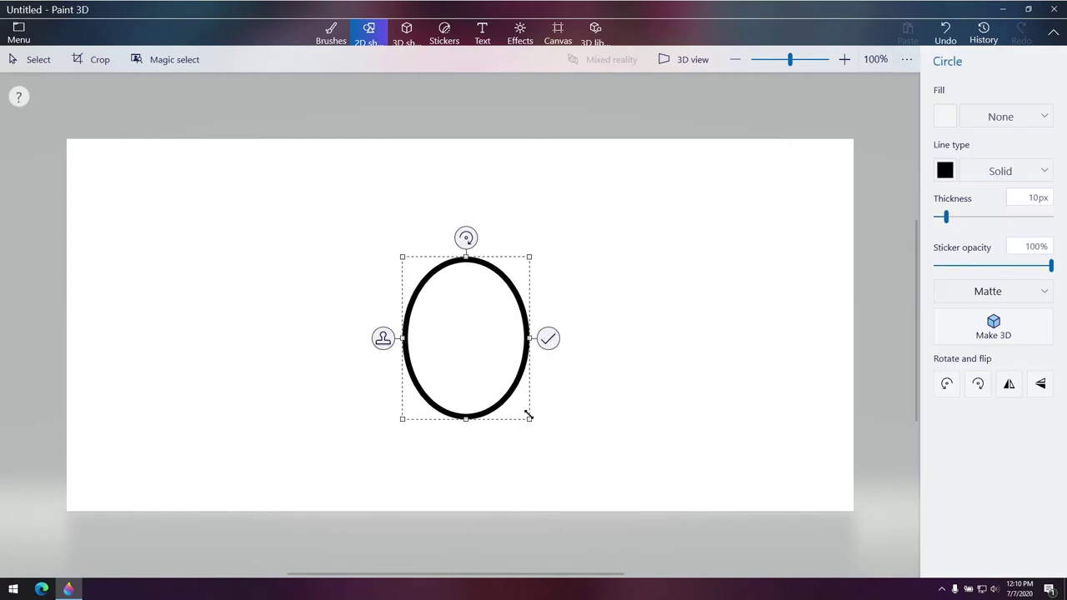
click(938, 217)
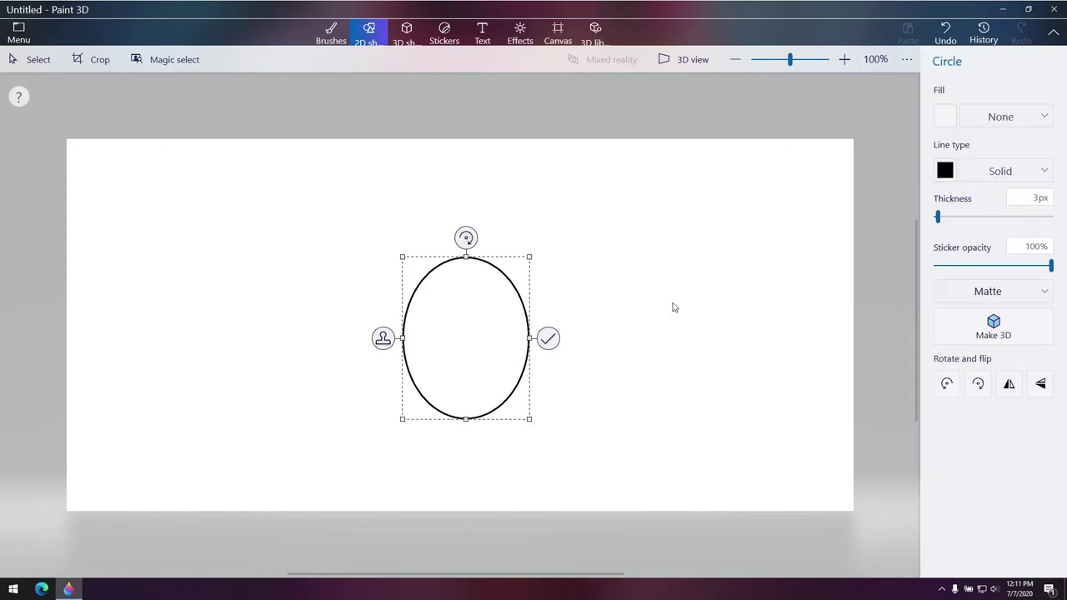
click(548, 339)
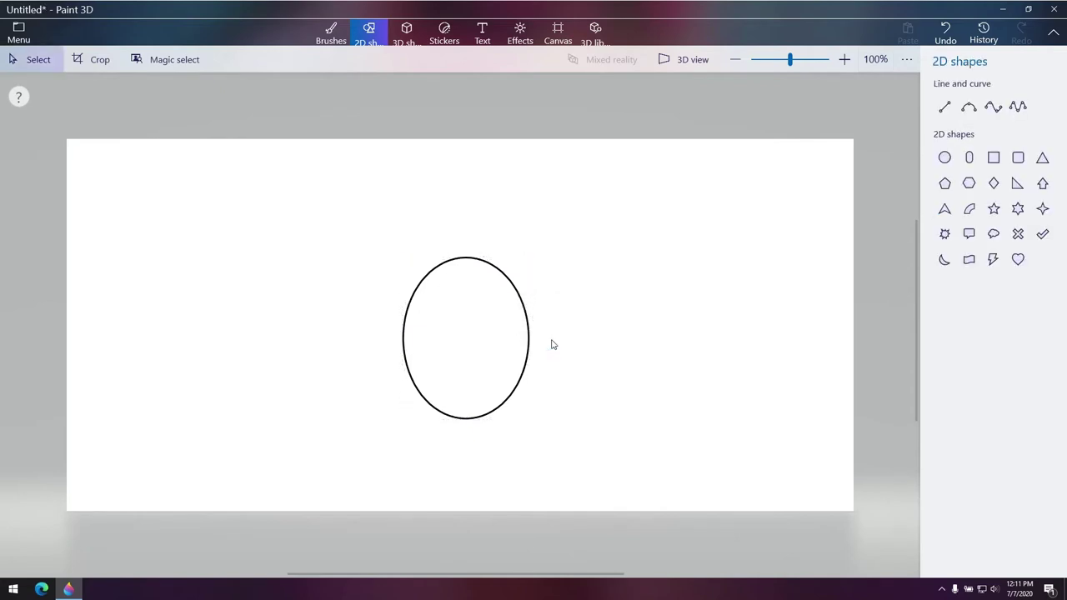
Draw a downward-bowed 3-point curve across the upper part of the oval to separate the head from the body
click(969, 108)
click(969, 109)
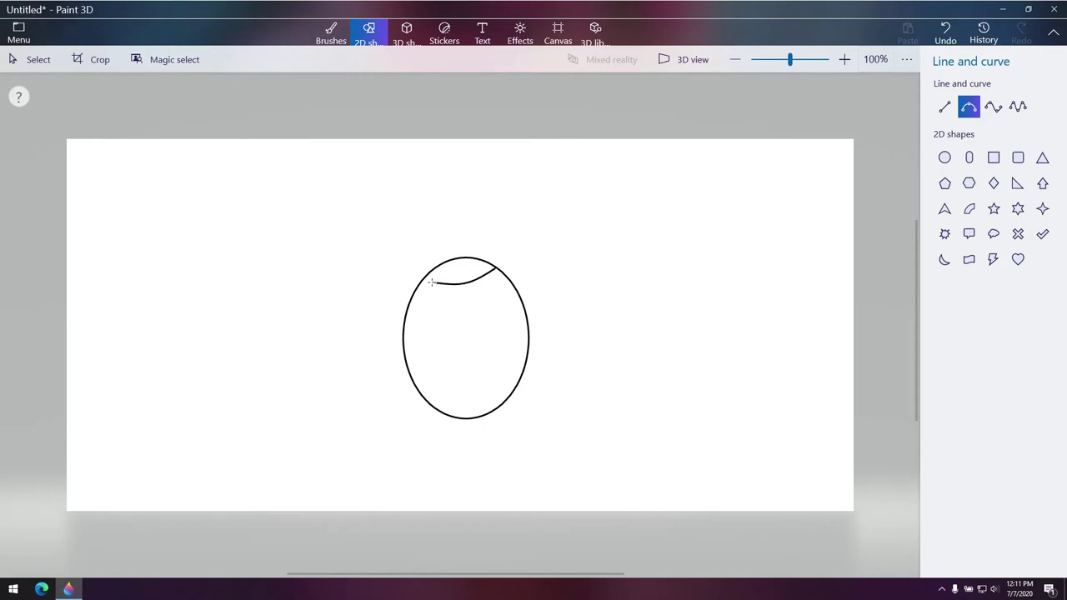
click(461, 285)
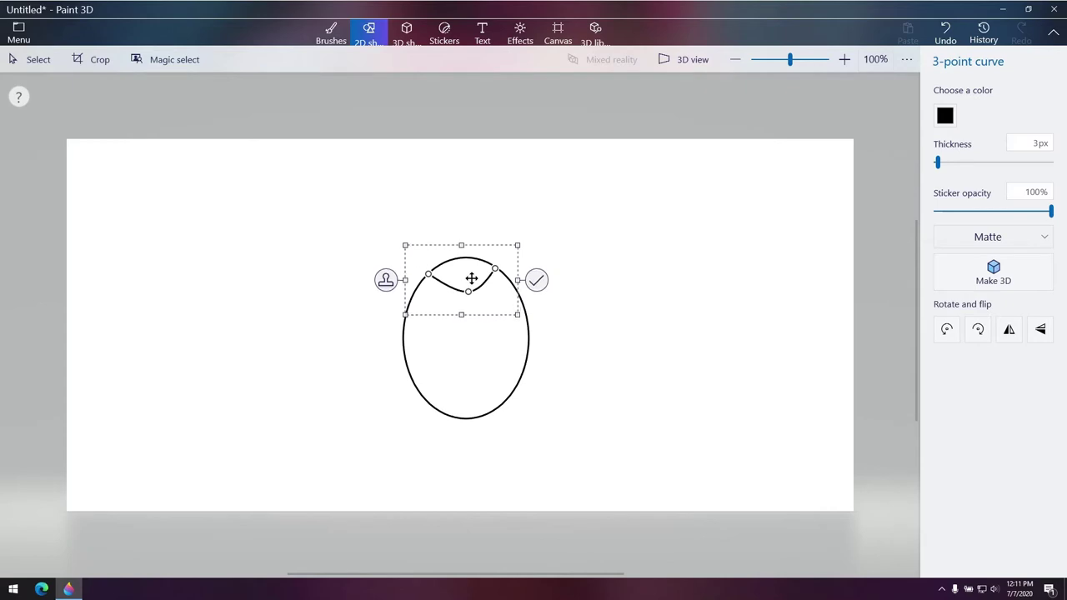
drag(471, 278, 471, 279)
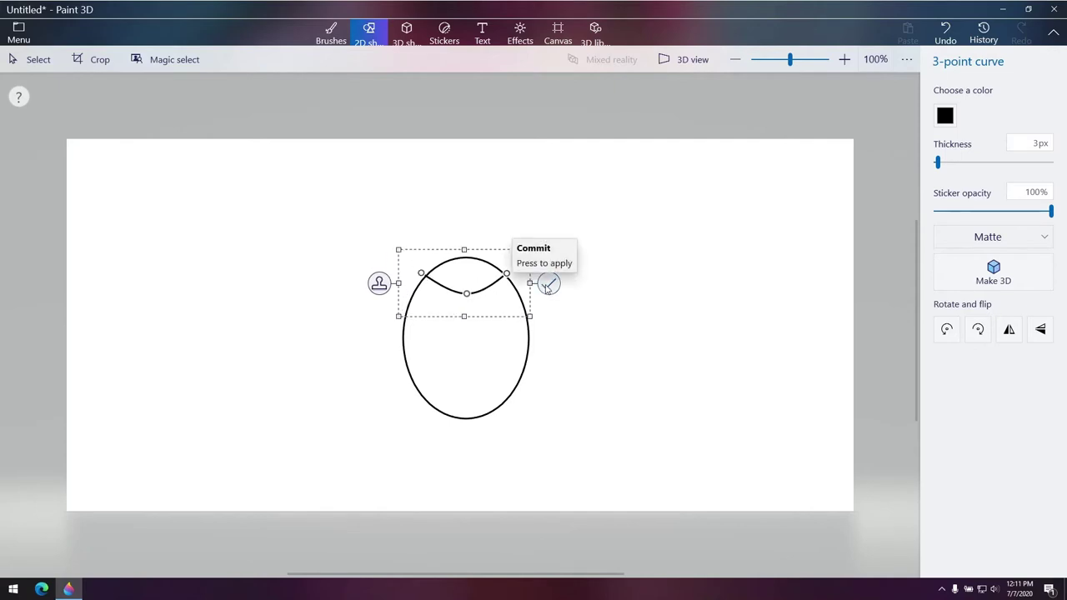
click(548, 285)
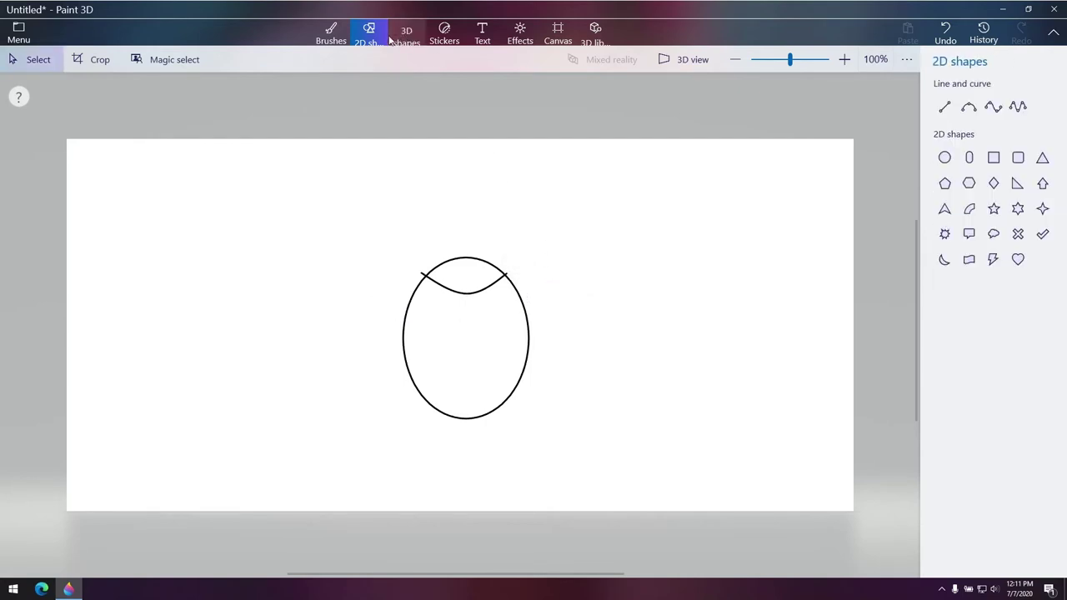
Erase the ends of the head curve that stick out past the oval, using a 9 px eraser
click(330, 33)
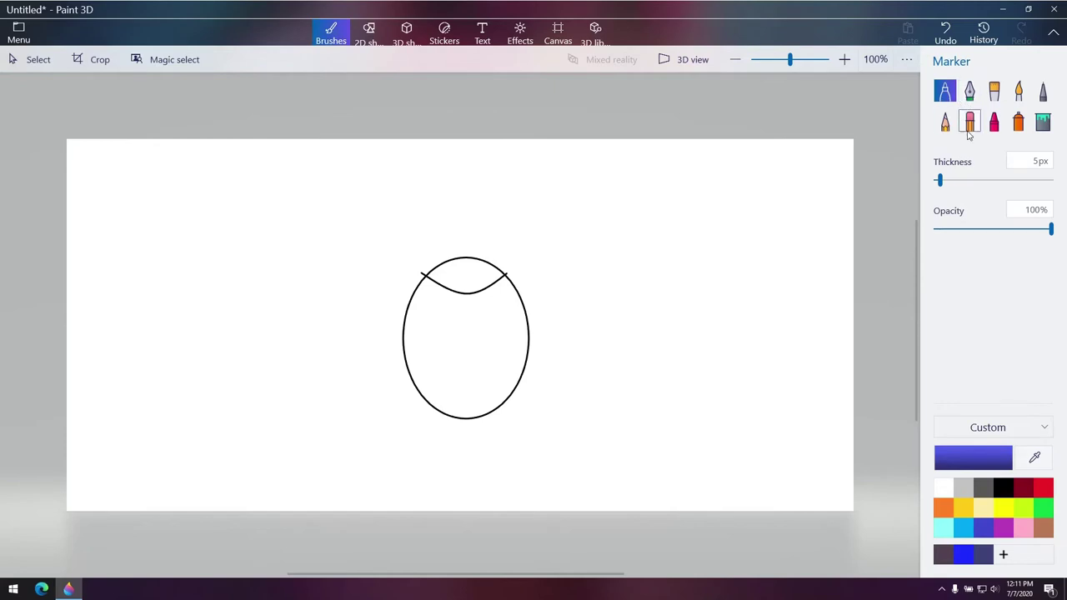
click(970, 122)
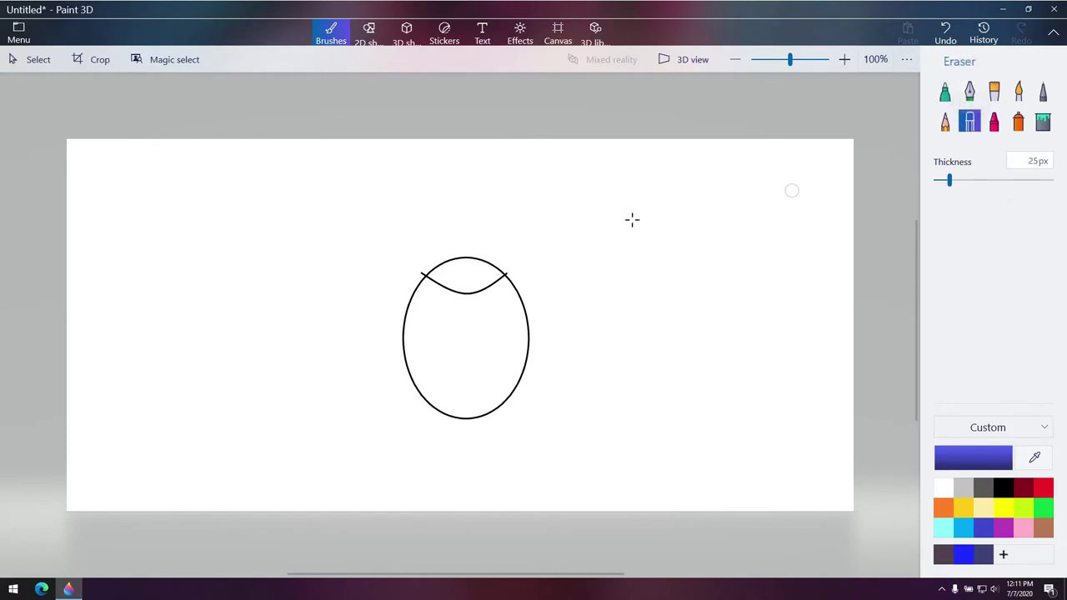
click(940, 180)
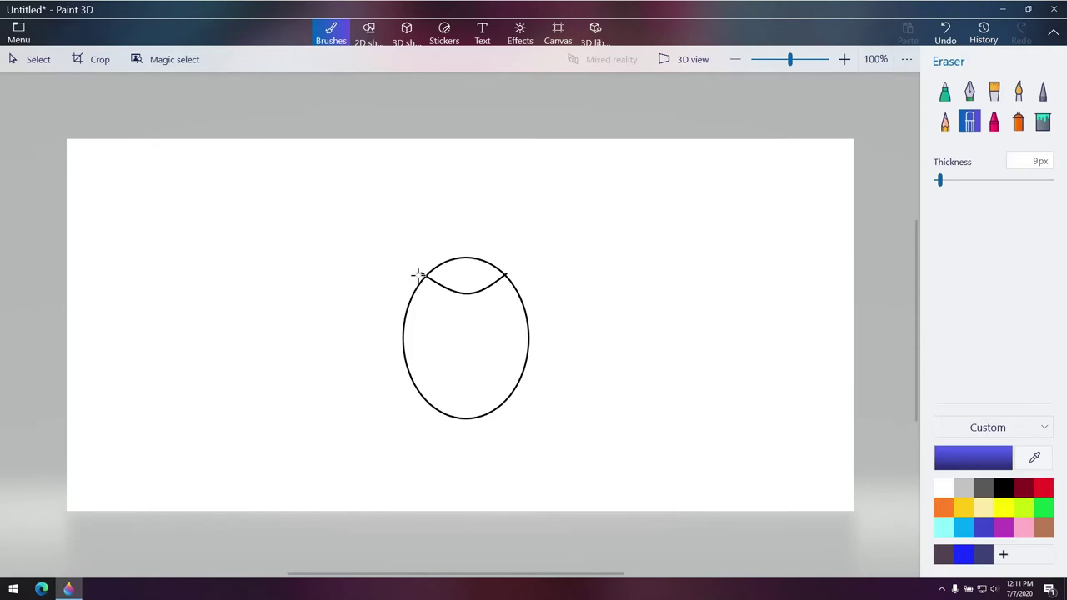
drag(419, 275, 419, 271)
drag(505, 268, 505, 270)
drag(417, 275, 425, 268)
Draw a vertical straight line from the lowest point of the head curve to the oval's lower edge, centred on the body
click(368, 31)
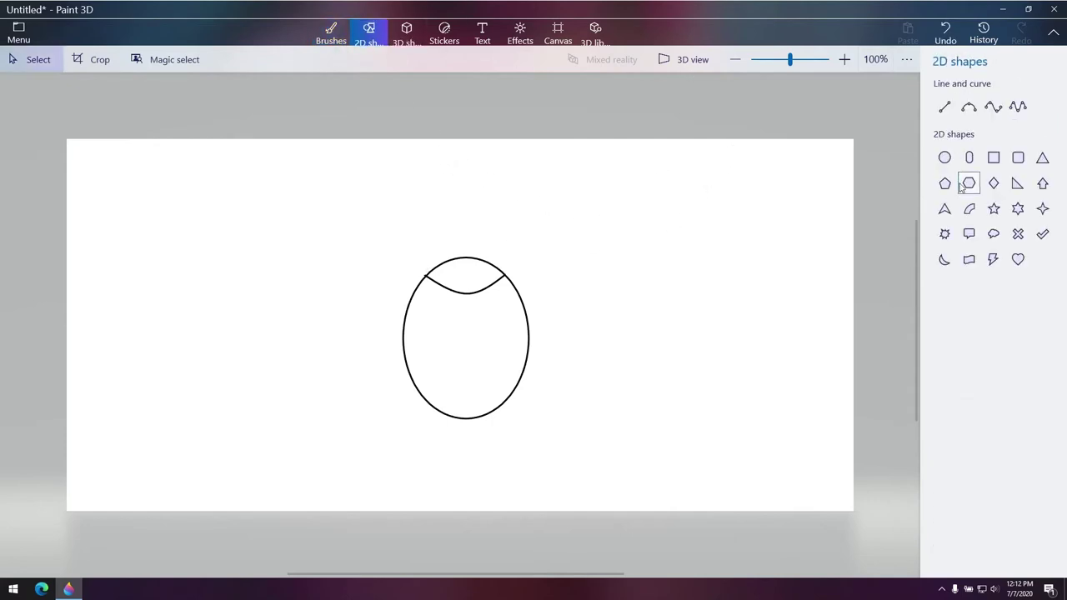
click(944, 109)
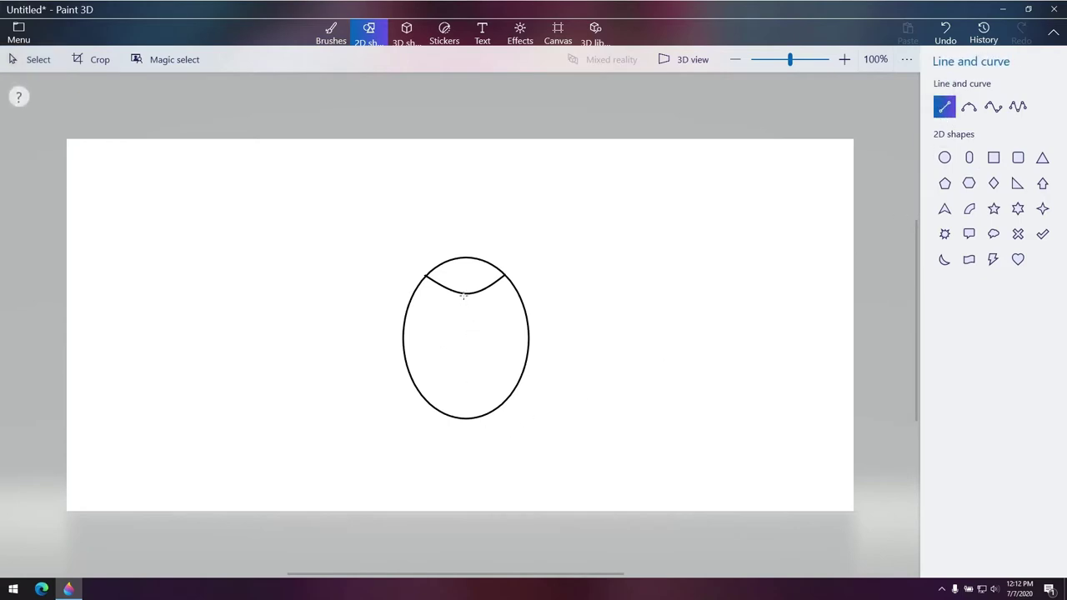
drag(462, 304, 465, 407)
drag(478, 418, 477, 419)
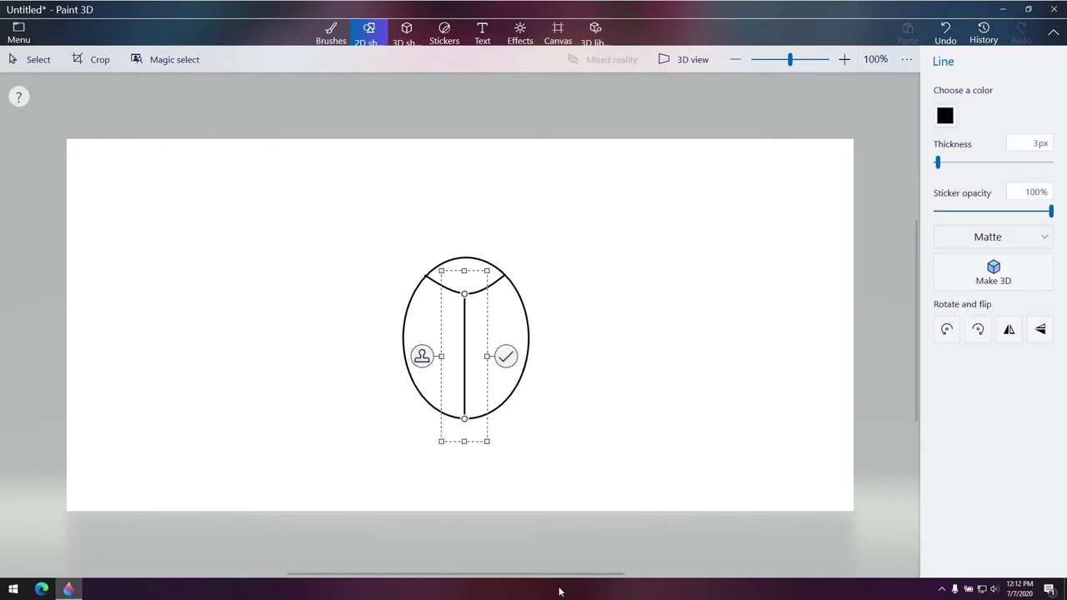
key(Right)
key(Right)
key(Right)
key(Right)
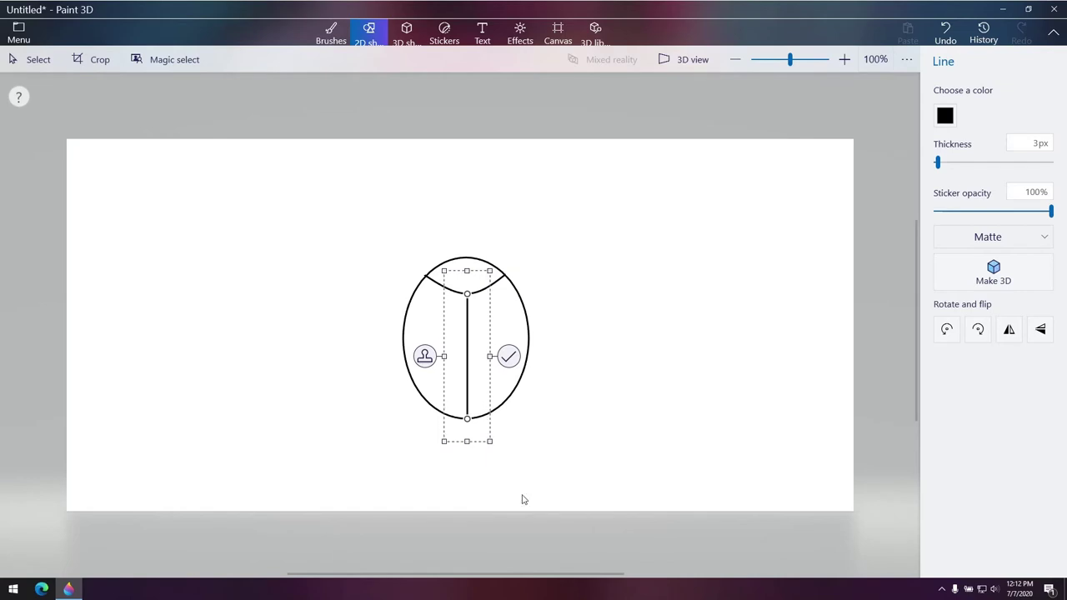
click(510, 357)
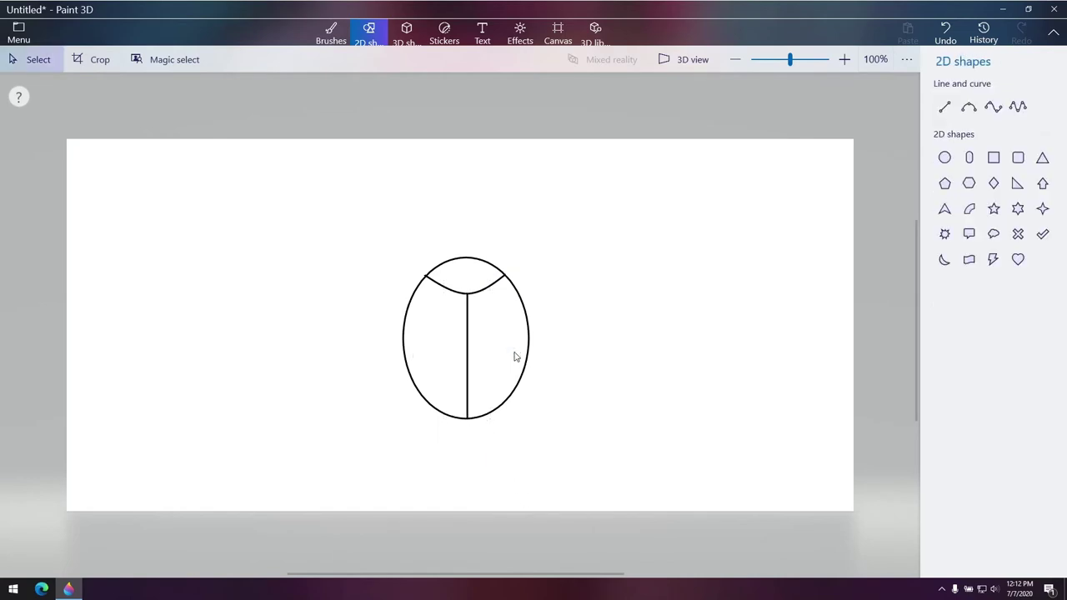
Draw a small capsule and place two copies, slanted in opposite directions, inside the head as eyes
click(969, 158)
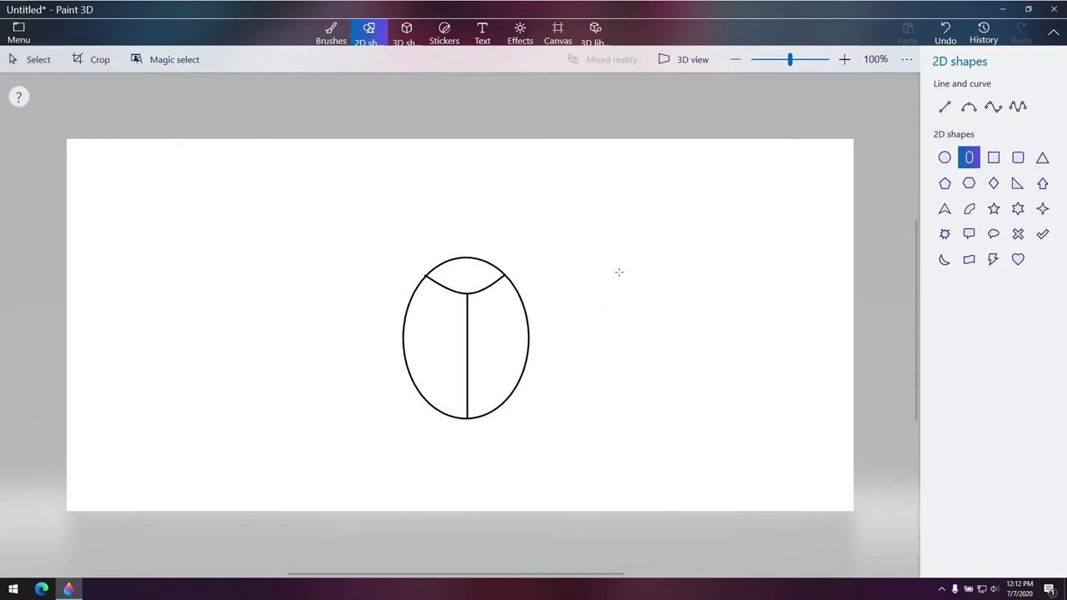
drag(616, 277, 607, 292)
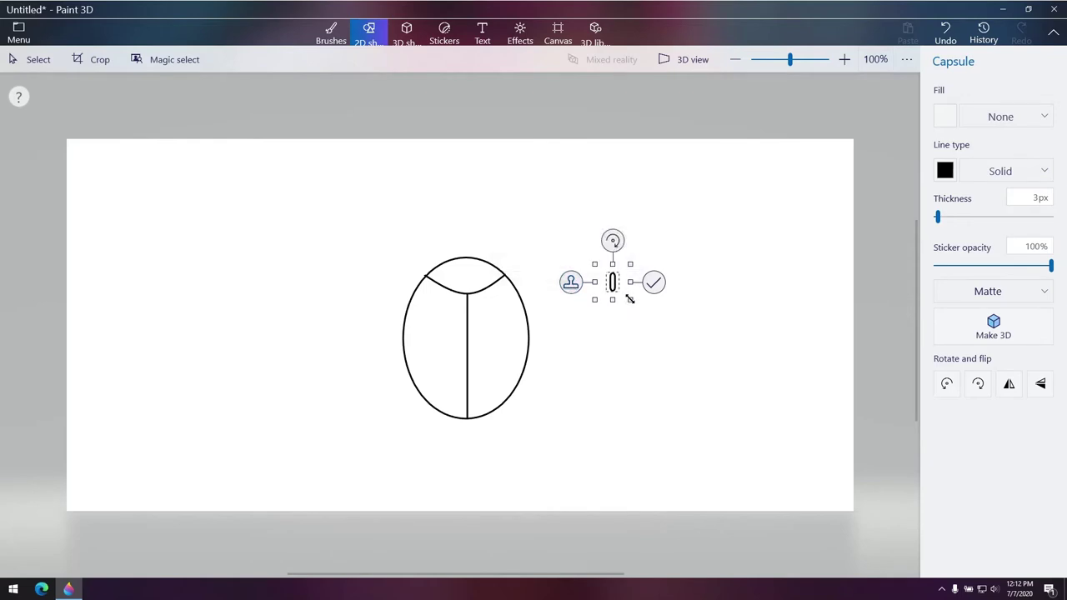
drag(612, 300, 614, 298)
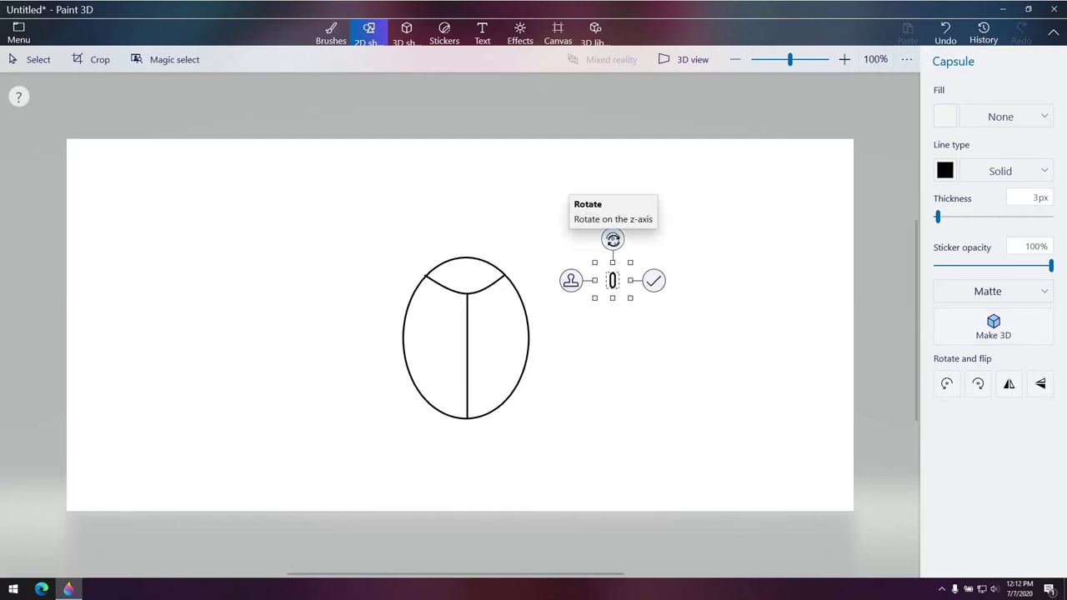
drag(613, 239, 640, 271)
click(420, 243)
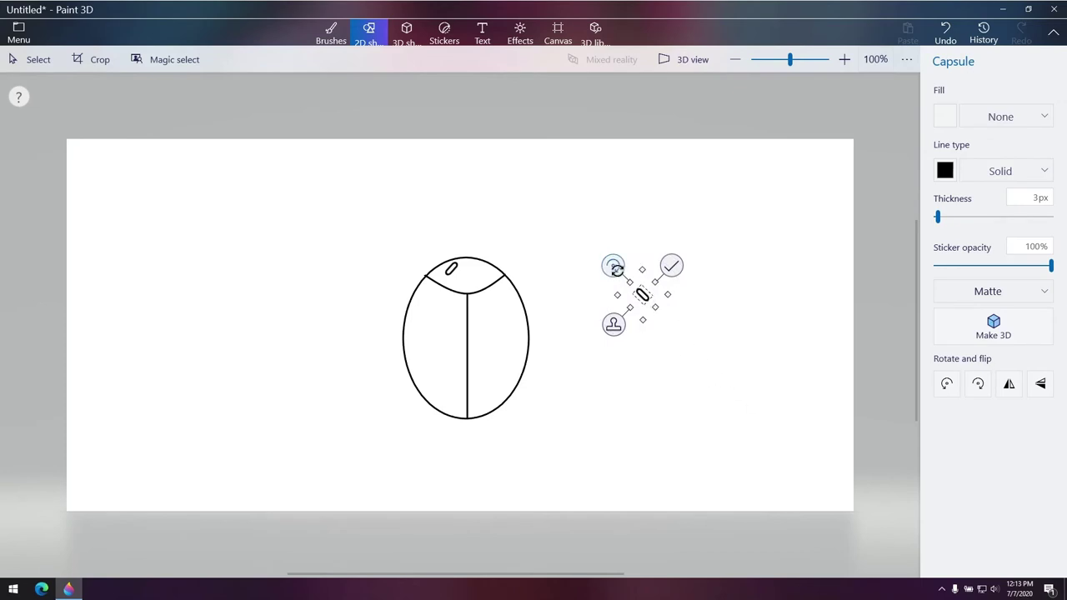
drag(614, 274, 480, 272)
click(500, 266)
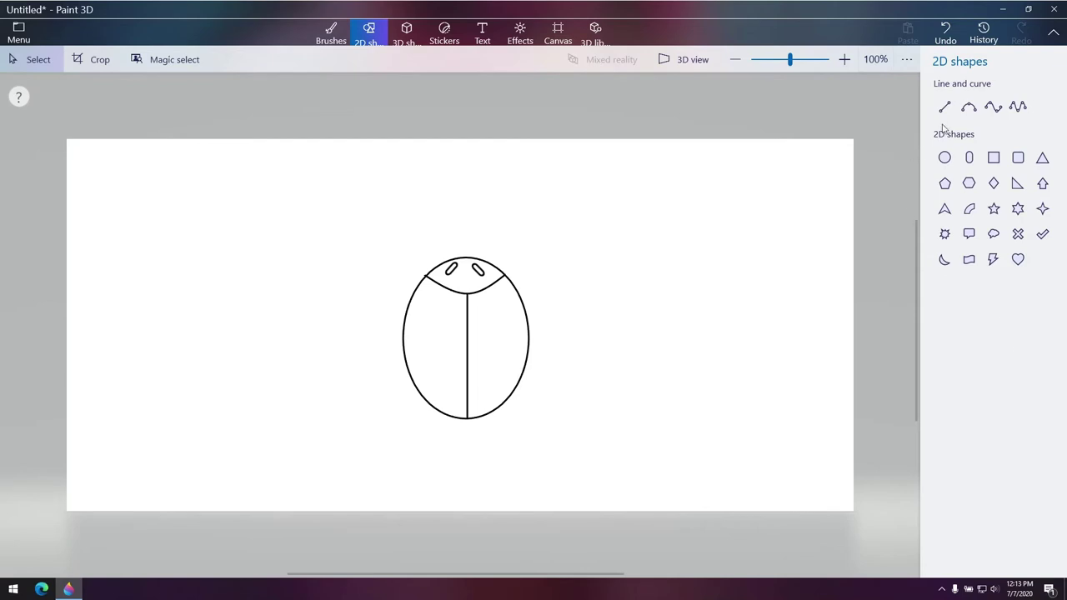
Draw a curved antenna rising from the top of the head and add a horizontally flipped copy beside it as the second antenna
click(969, 106)
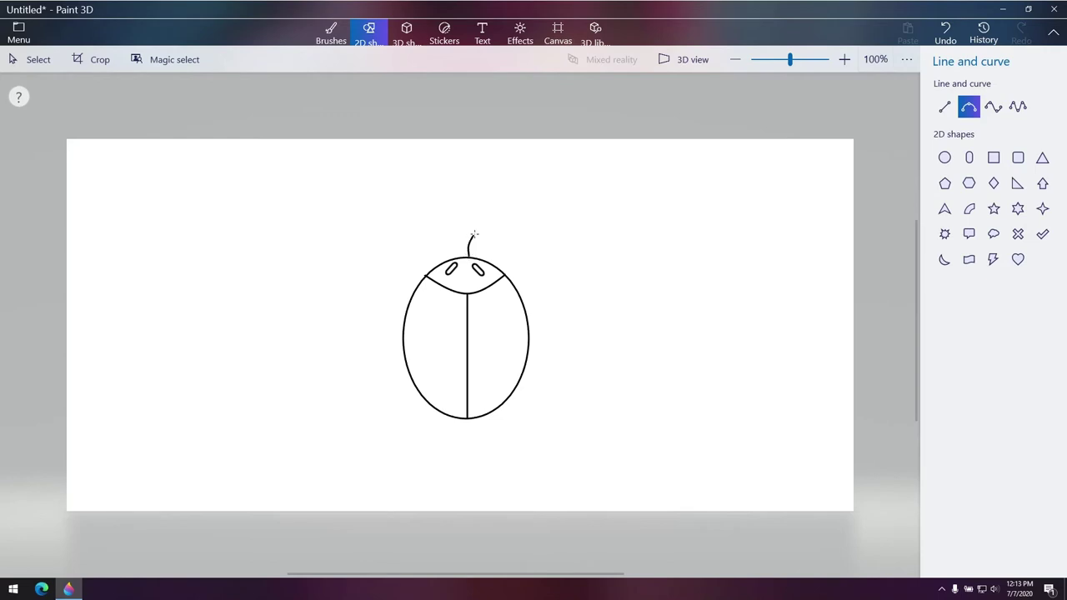
drag(473, 234, 506, 227)
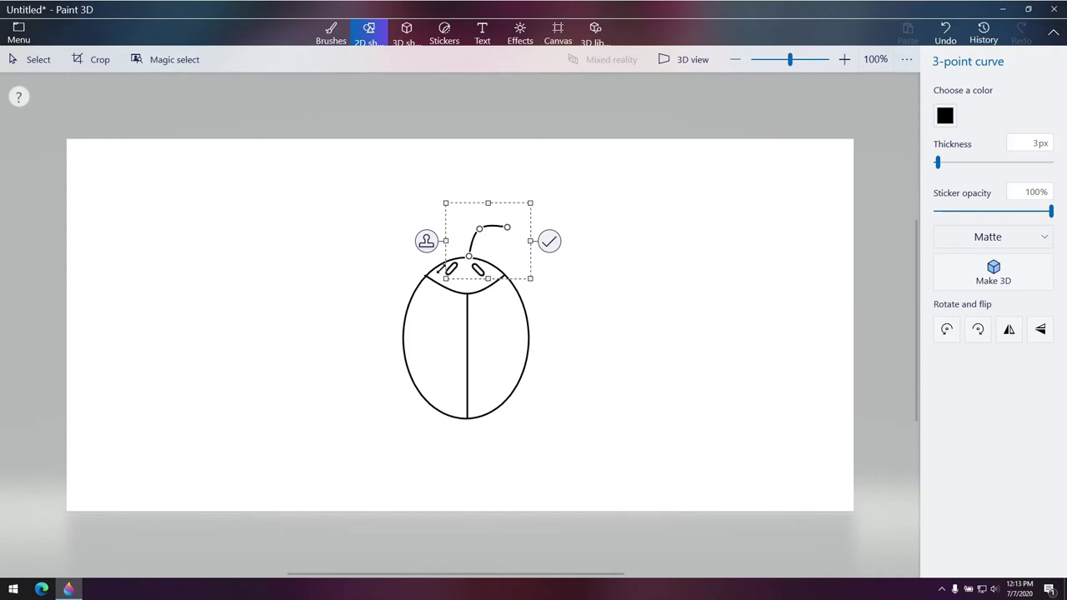
click(426, 242)
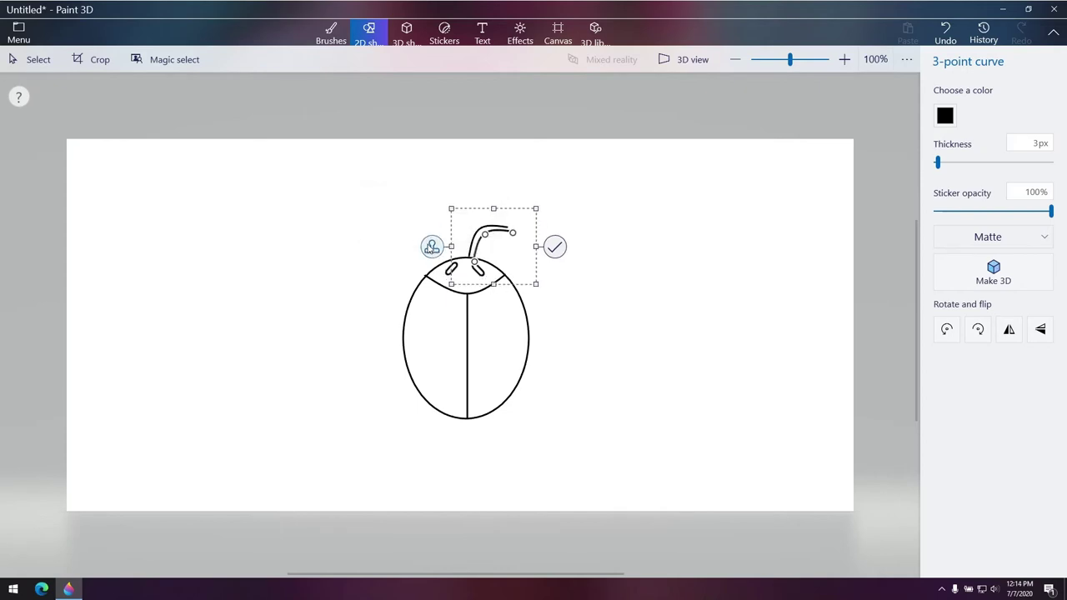
drag(489, 245, 639, 292)
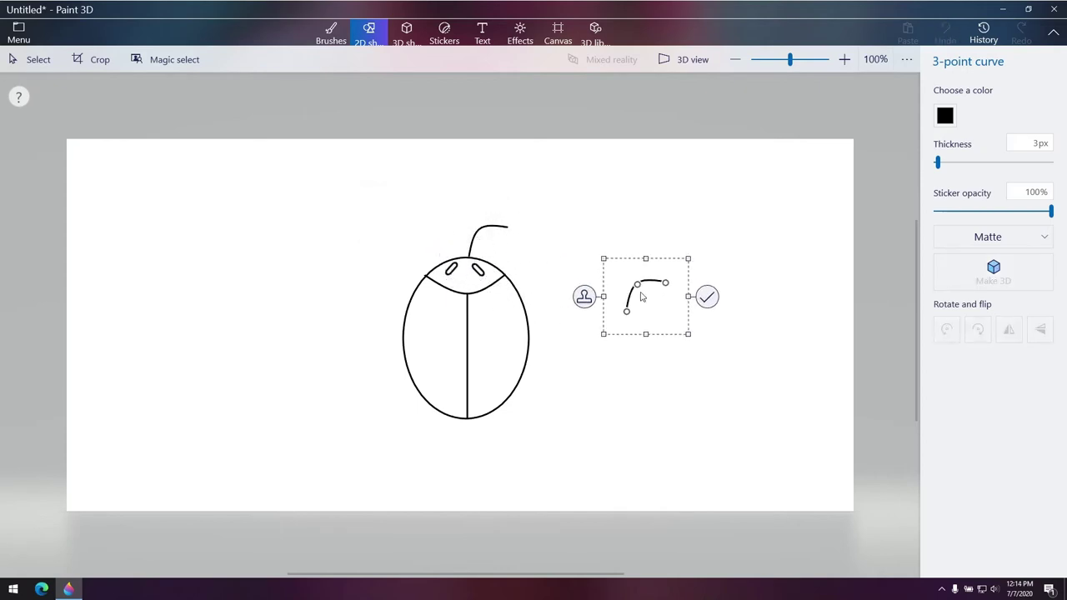
click(1012, 331)
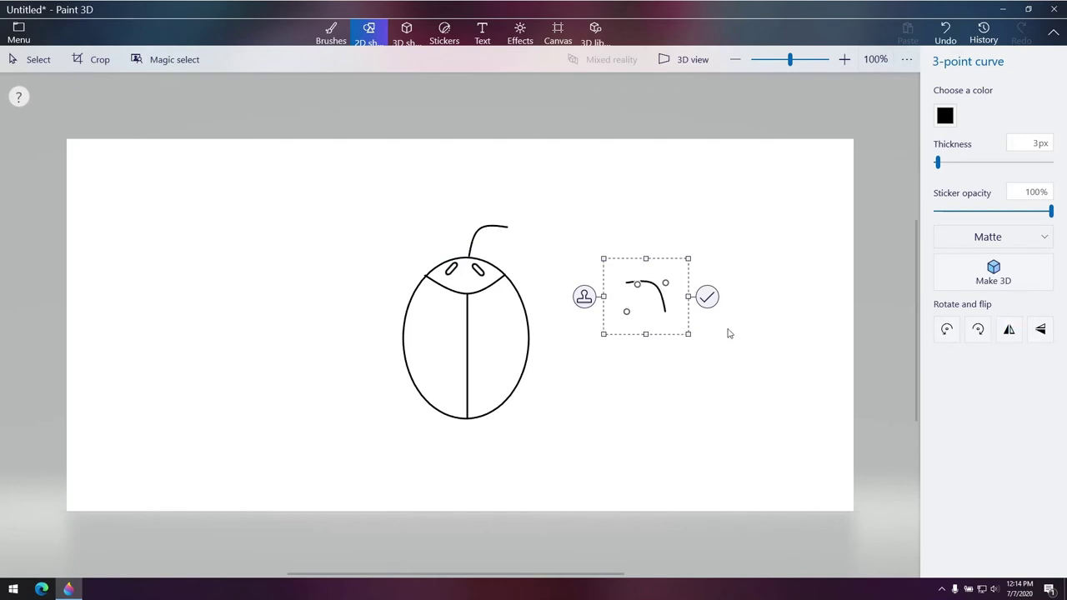
mouse_move(638, 302)
mouse_down()
mouse_move(541, 295)
mouse_move(444, 264)
mouse_move(440, 244)
mouse_up()
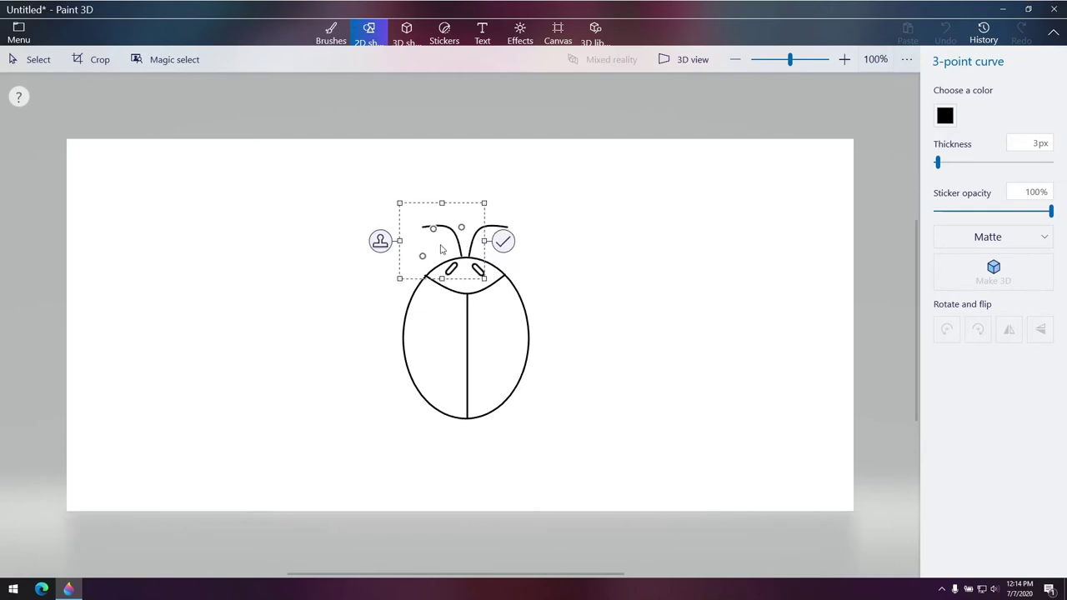
click(503, 243)
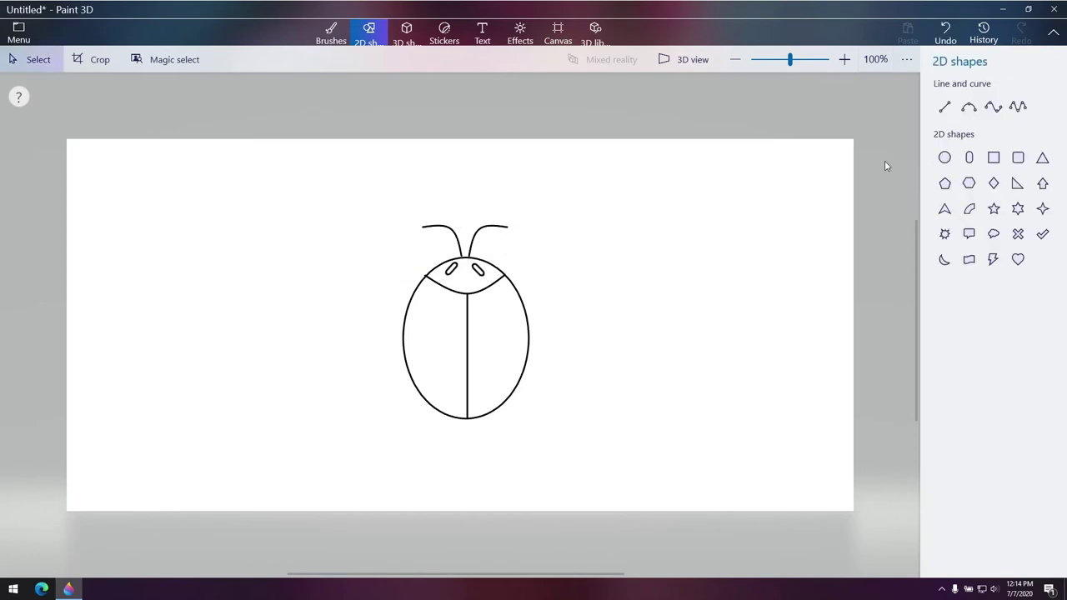
Draw a 3-point curve as a front leg on the body's upper right edge and mirror a copy horizontally onto the opposite edge
click(968, 109)
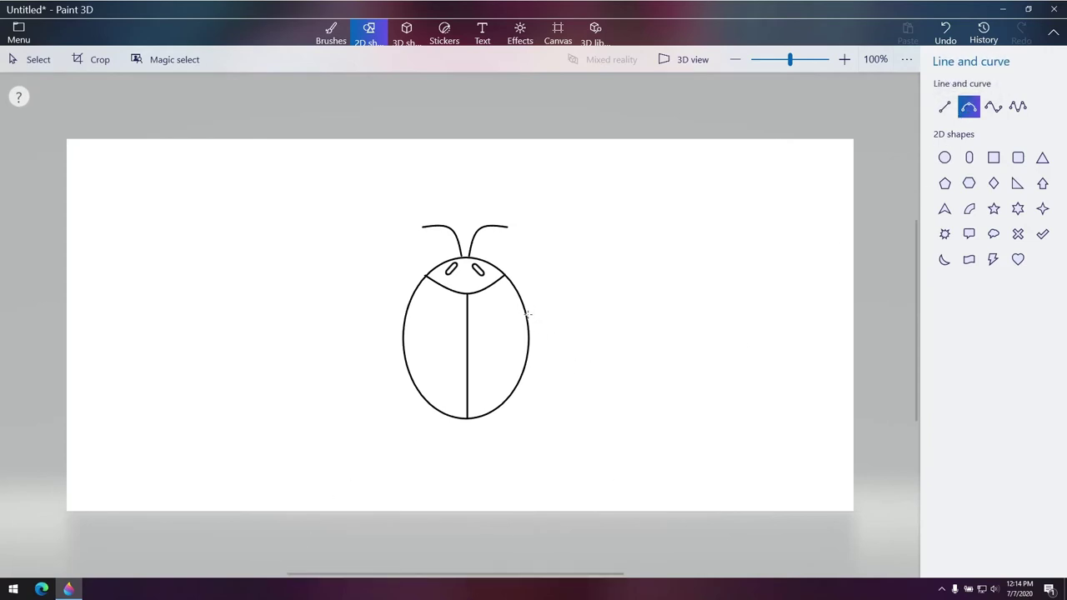
mouse_move(524, 285)
mouse_down()
mouse_move(563, 271)
mouse_move(551, 312)
mouse_up()
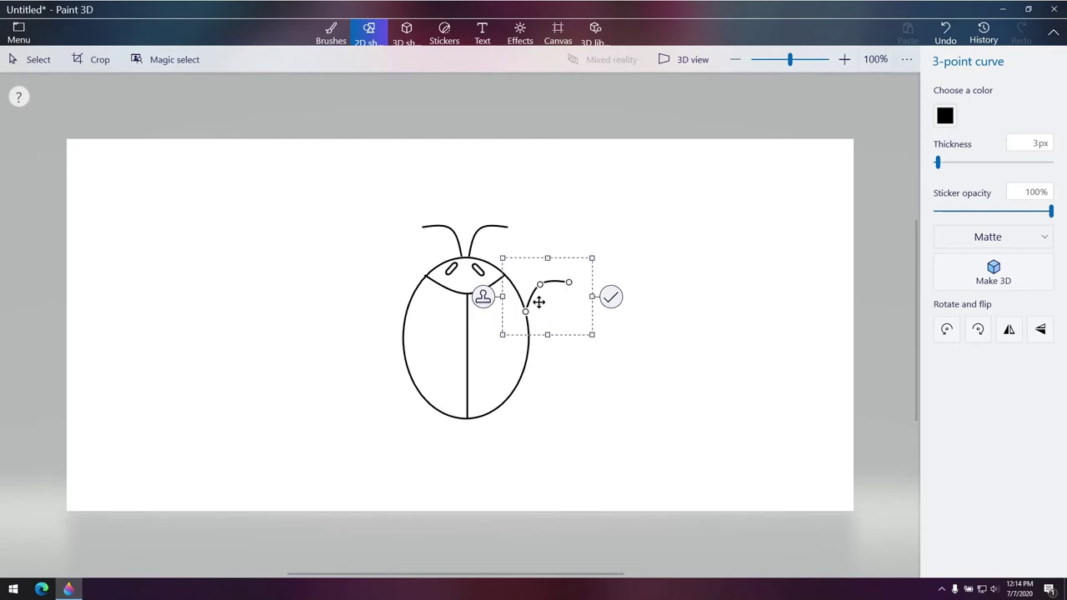
drag(539, 301, 538, 304)
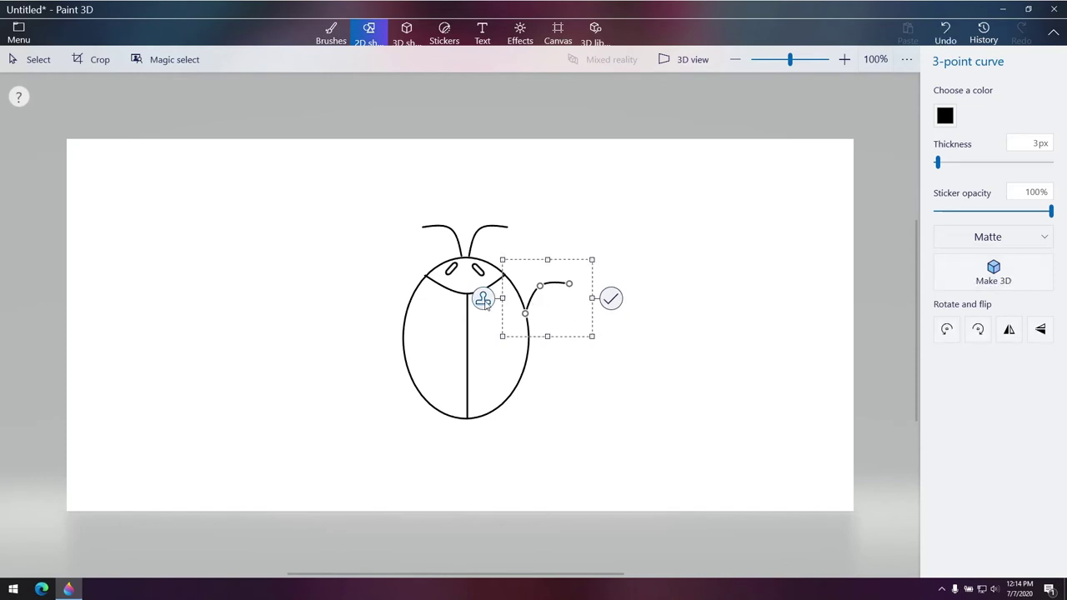
drag(483, 301, 488, 306)
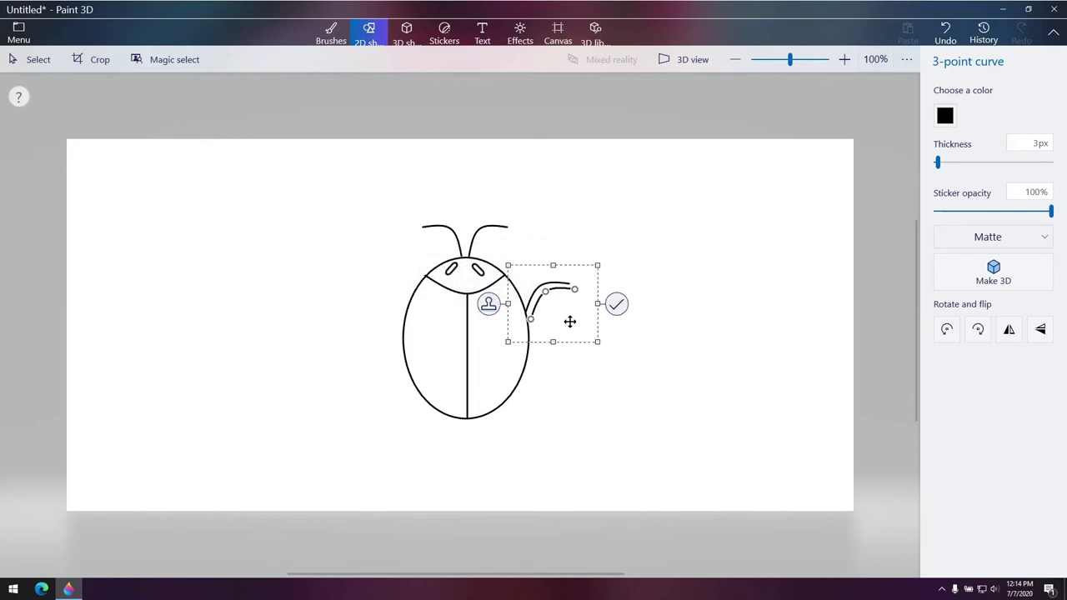
drag(564, 309, 642, 360)
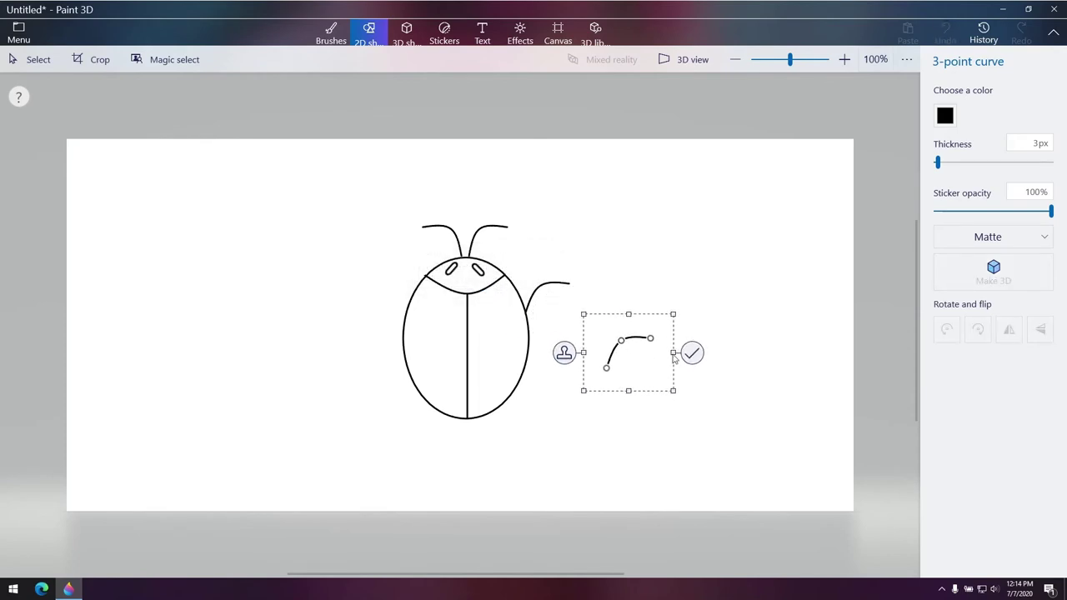
click(1009, 329)
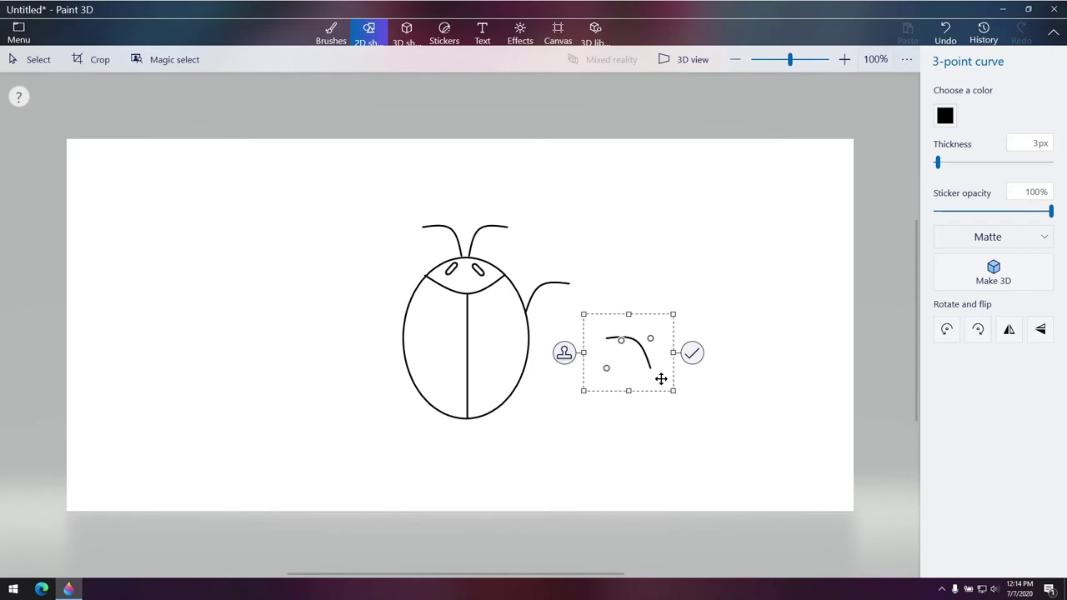
drag(624, 364, 377, 312)
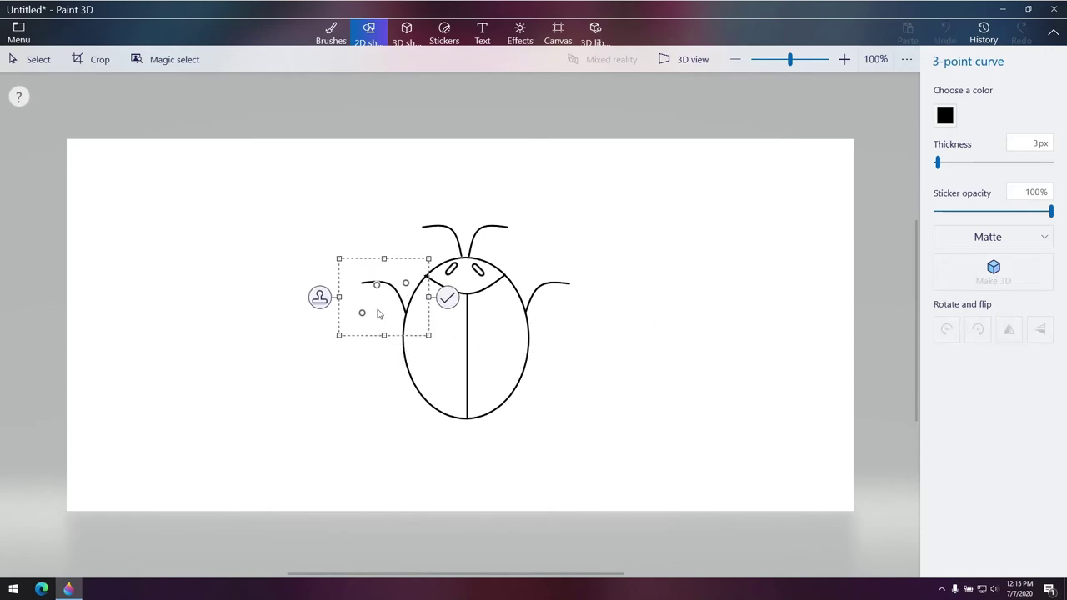
click(448, 298)
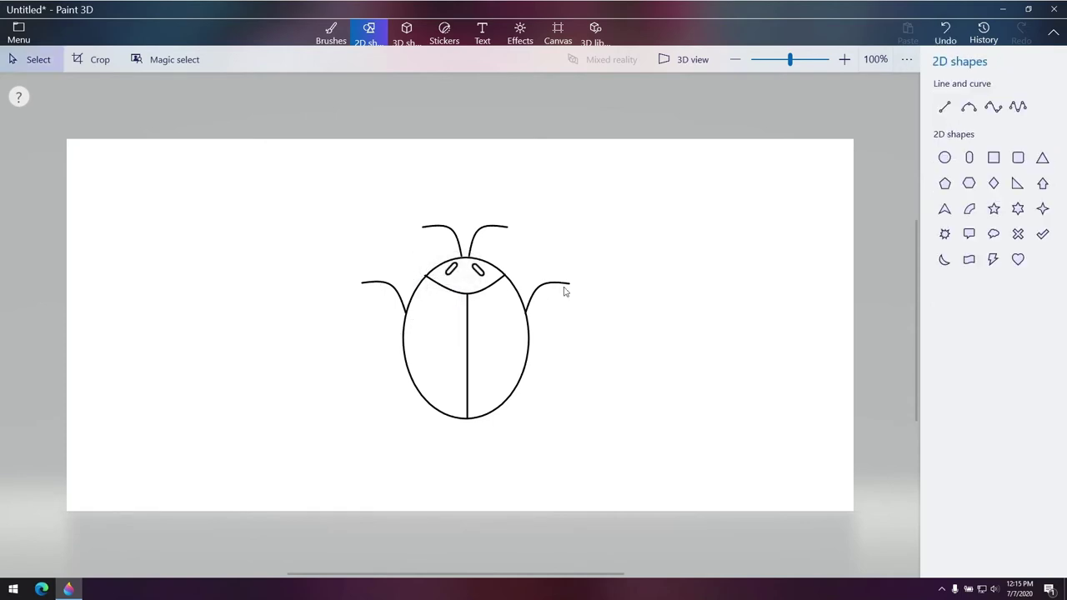
Draw a 3-point curve as a middle leg at the body's right edge and place a horizontally flipped copy at the left edge
click(968, 111)
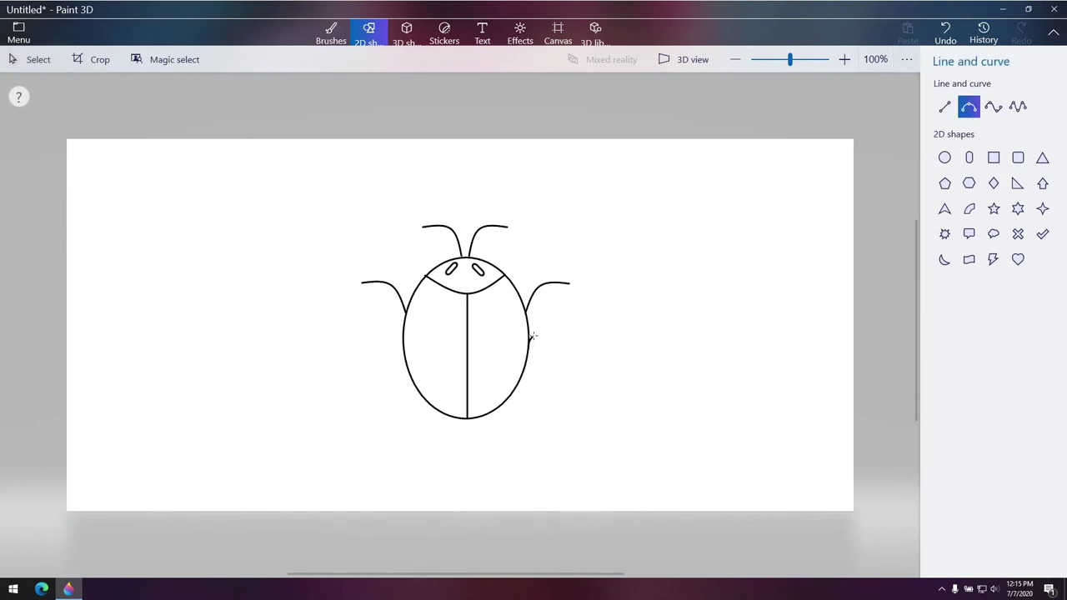
drag(540, 326, 577, 322)
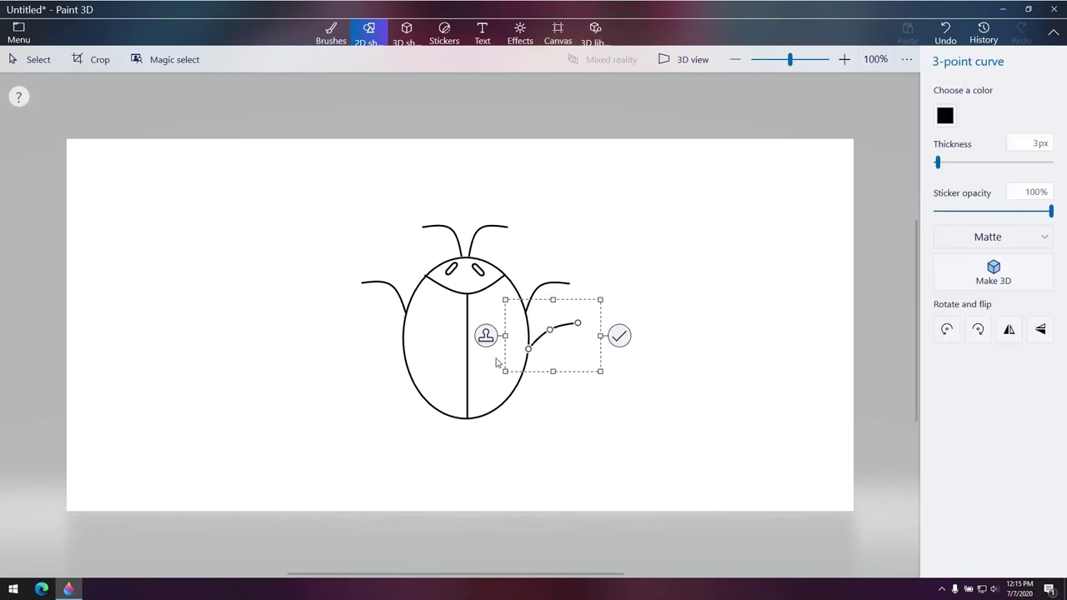
drag(555, 366, 669, 403)
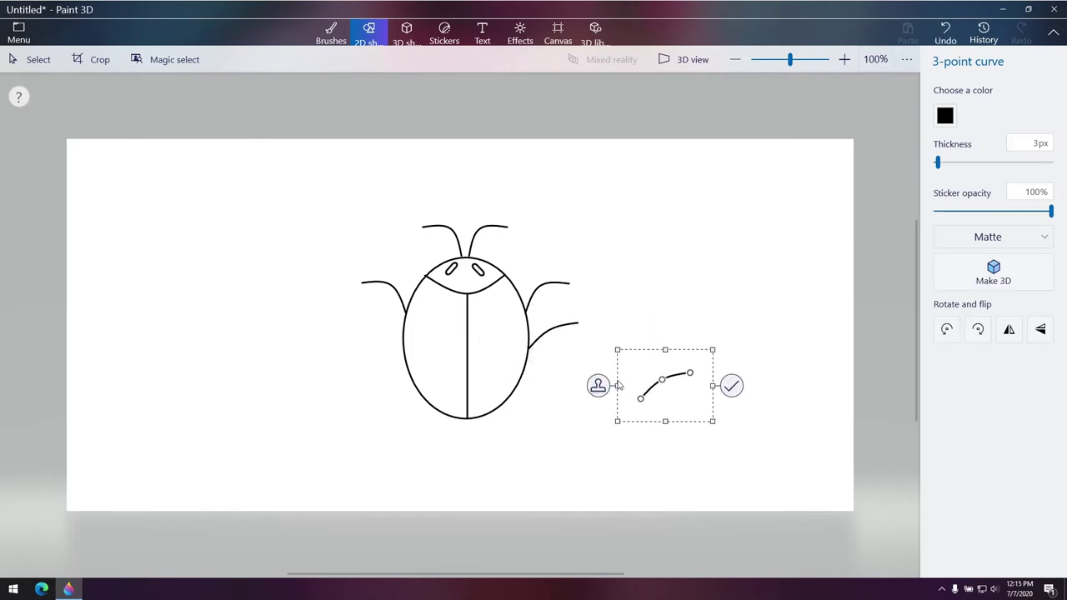
click(1008, 329)
drag(669, 409, 384, 365)
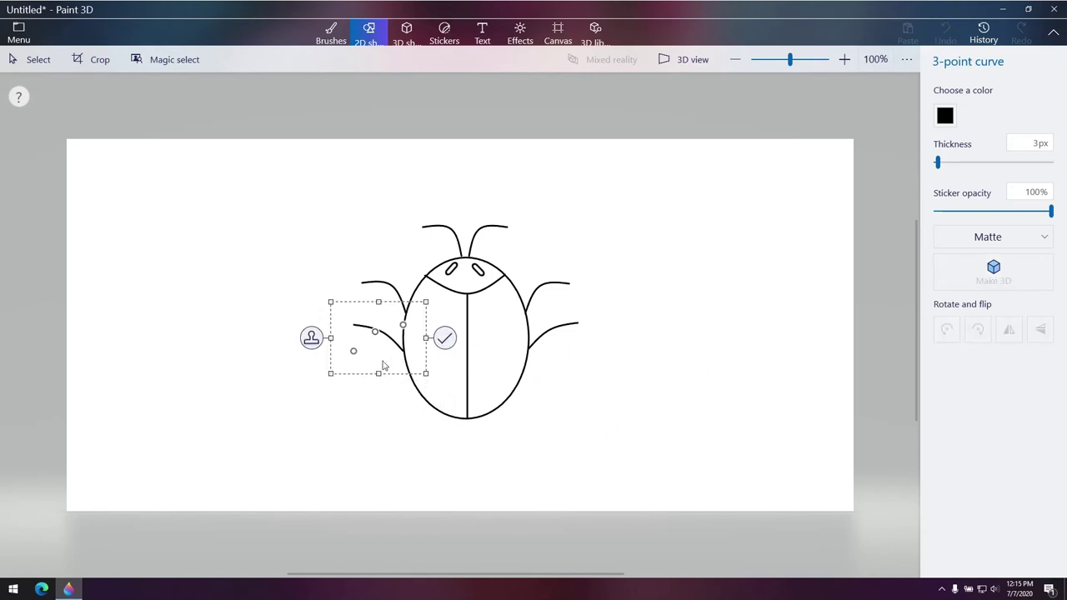
click(444, 338)
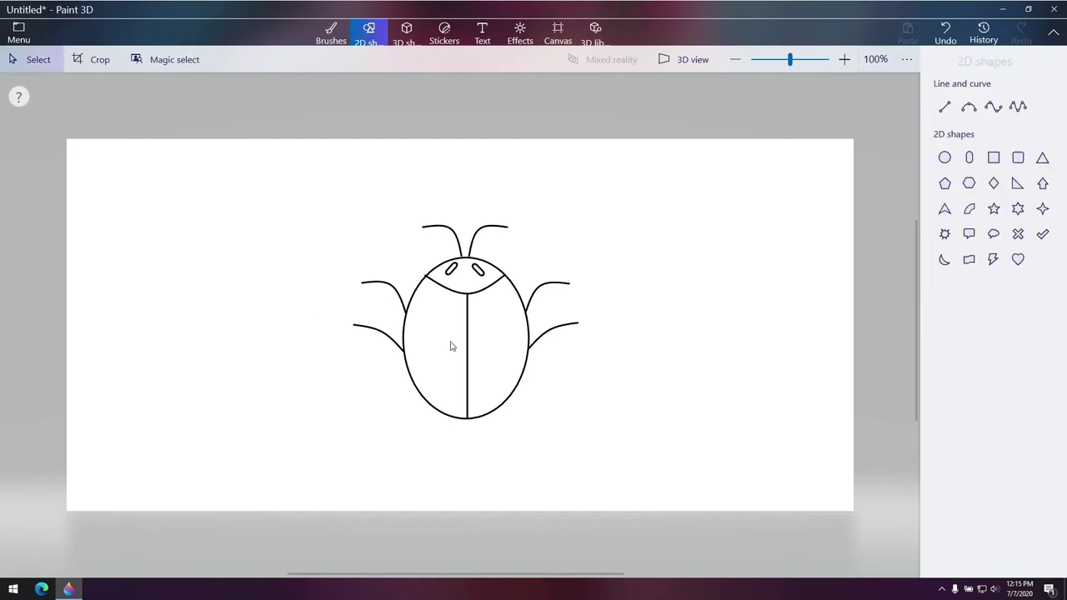
click(968, 106)
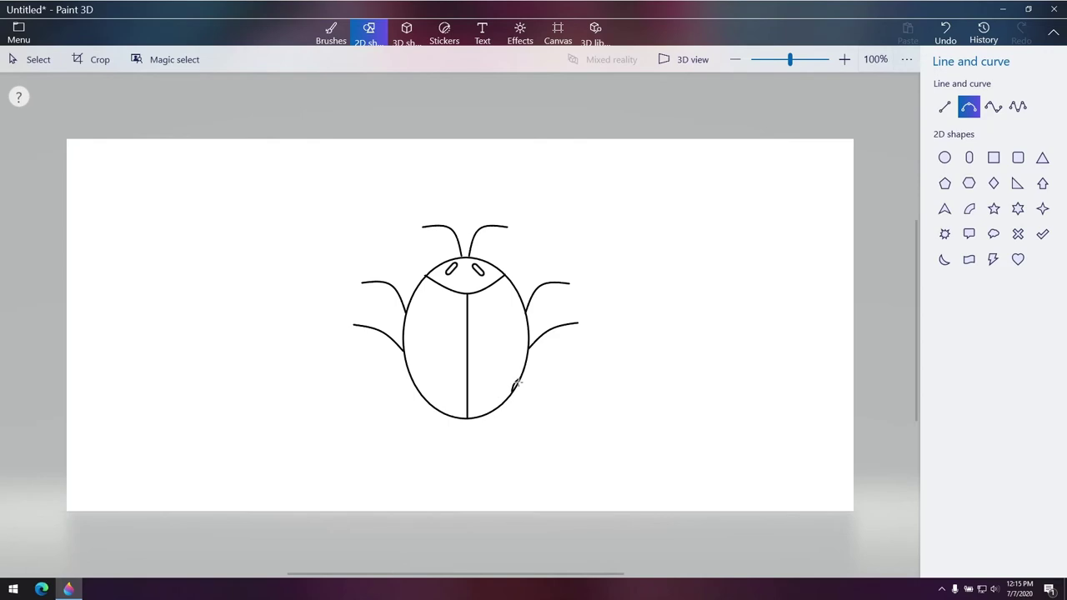
drag(518, 391, 516, 391)
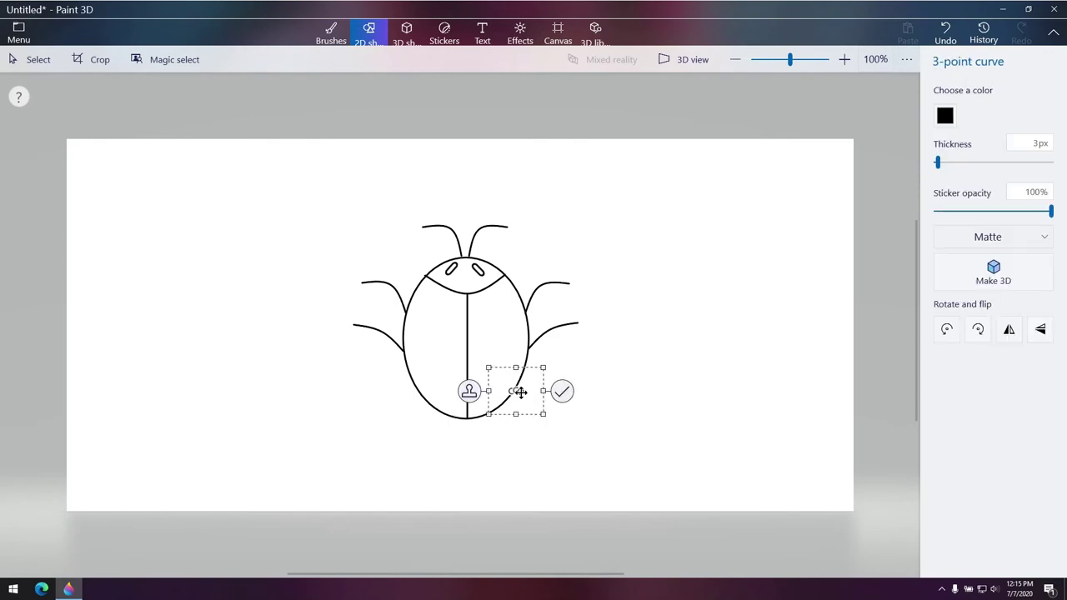
key(Delete)
Draw a 3-point curve as a rear leg at the body's lower right and add a horizontally flipped copy at its lower left
click(969, 107)
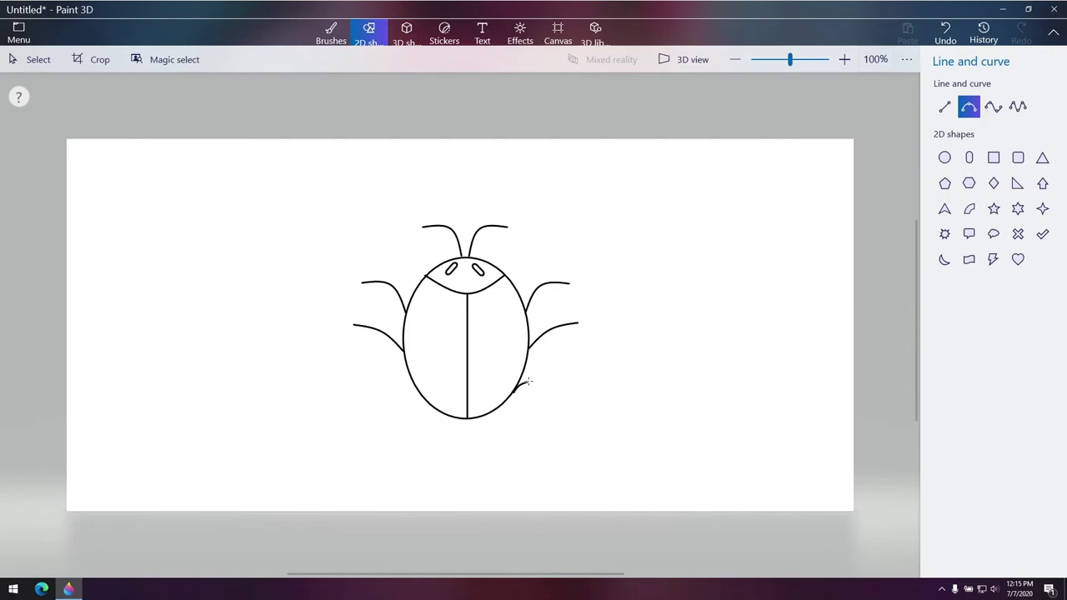
mouse_move(529, 381)
mouse_down()
mouse_move(572, 366)
mouse_move(534, 367)
mouse_up()
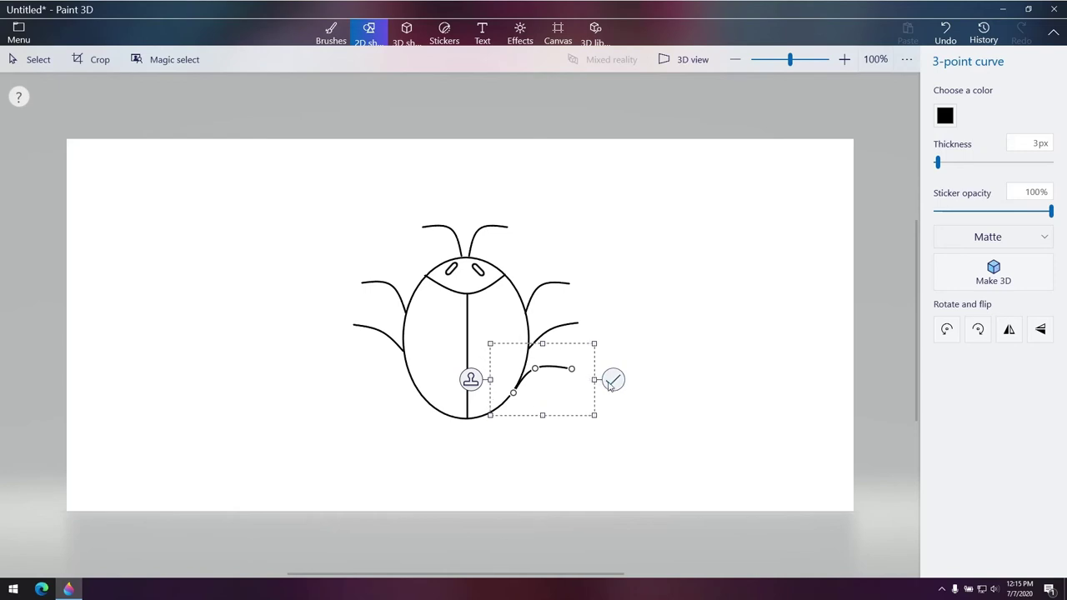
drag(553, 388, 699, 414)
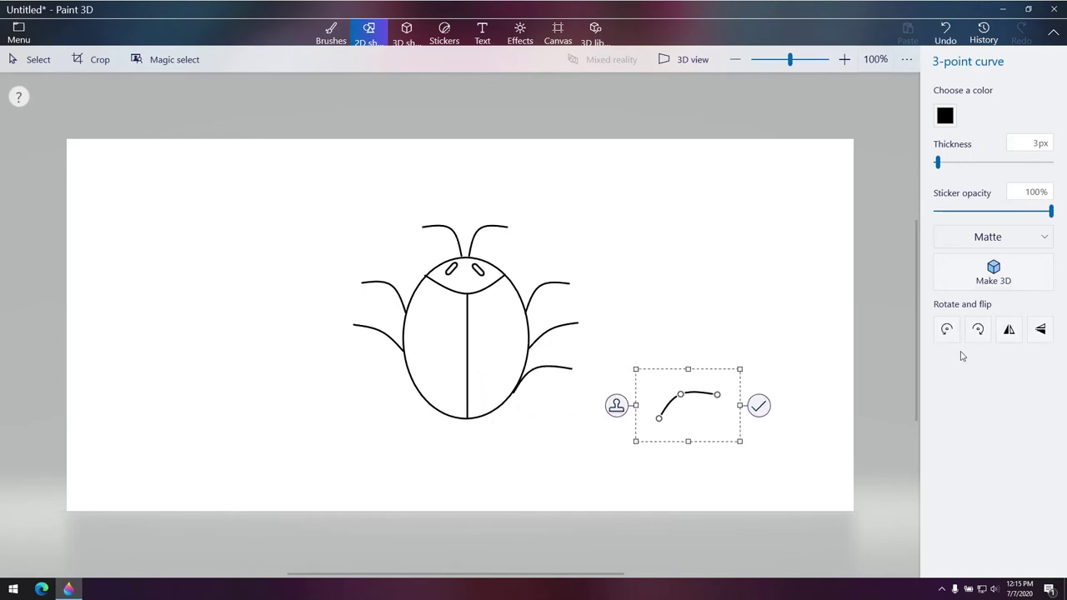
click(1009, 330)
drag(709, 404, 394, 391)
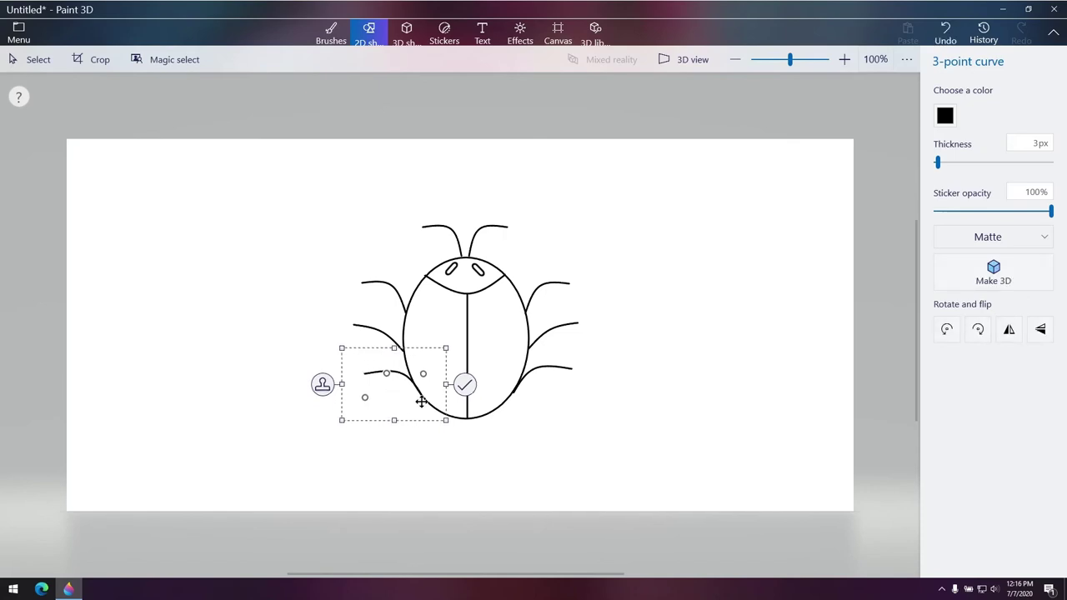
click(463, 385)
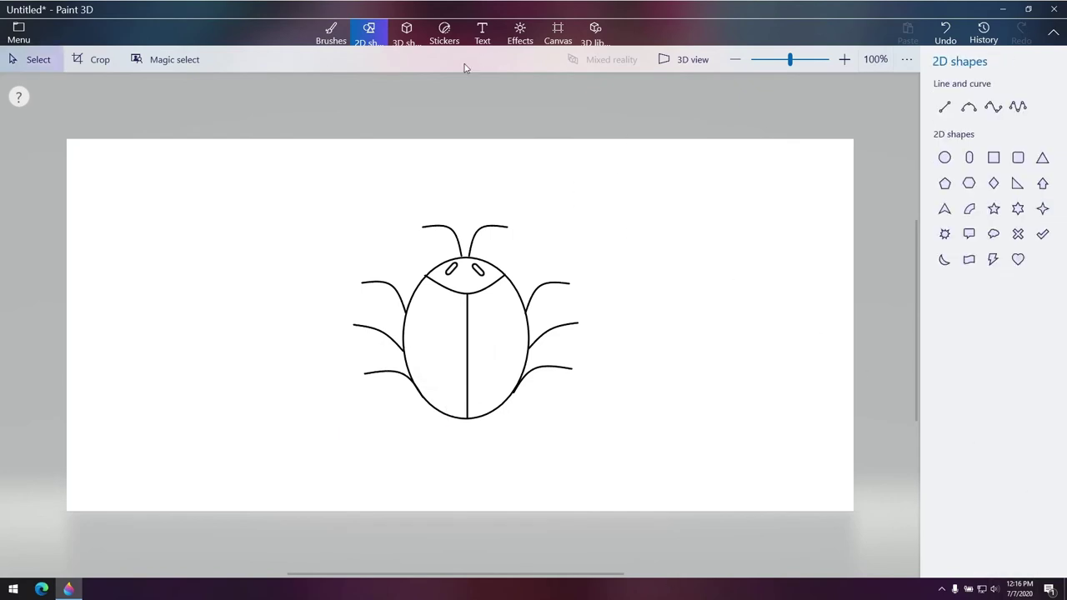
Draw a tiny circle with a 4 px outline and place one copy on the tip of each antenna
click(944, 158)
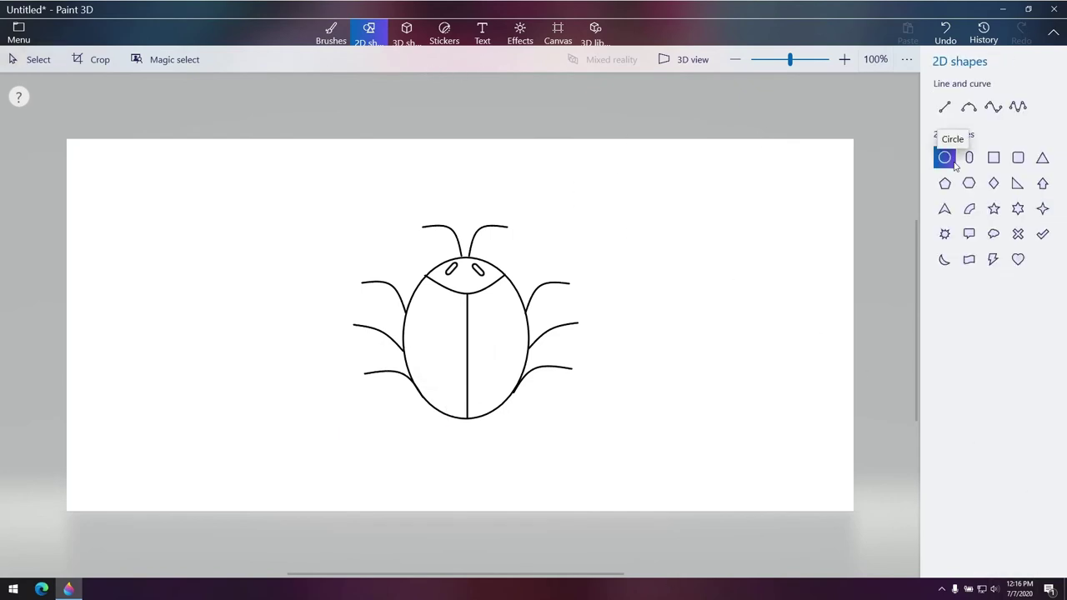
click(695, 233)
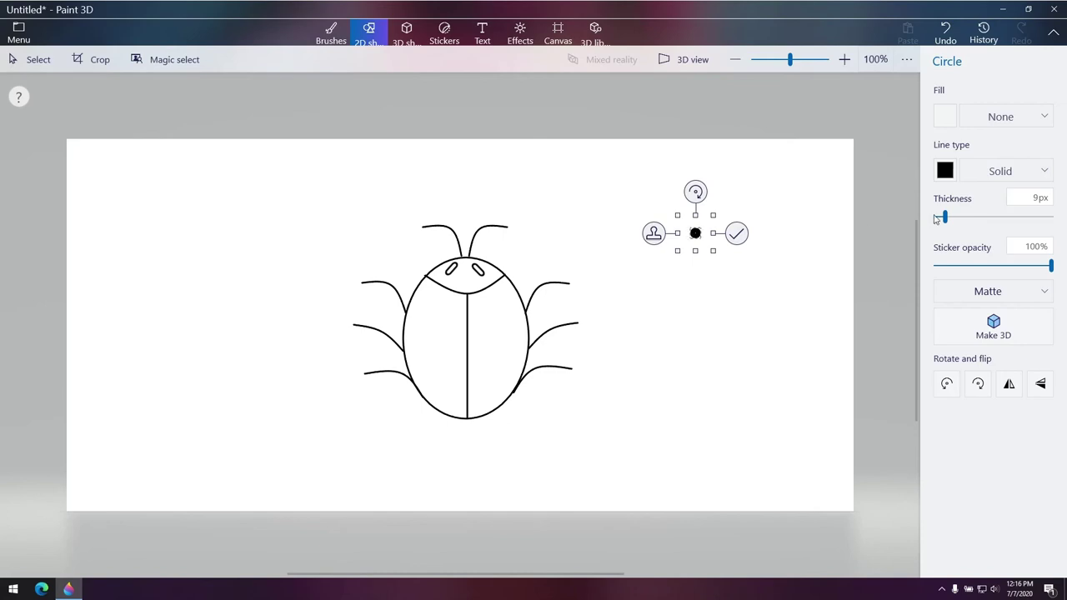
drag(937, 218, 938, 217)
drag(696, 235, 515, 233)
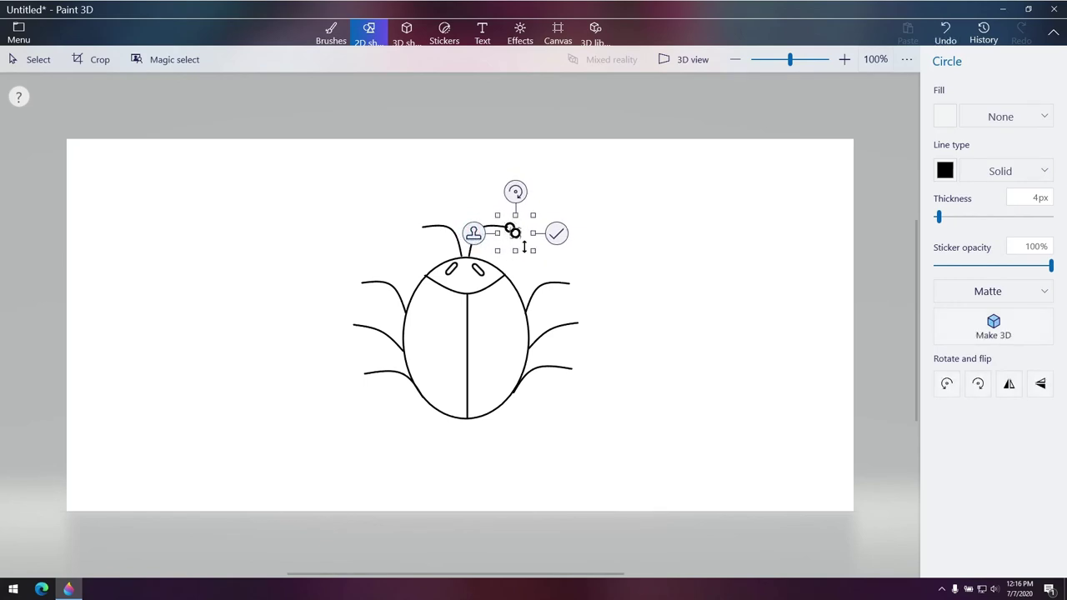
drag(501, 246, 408, 238)
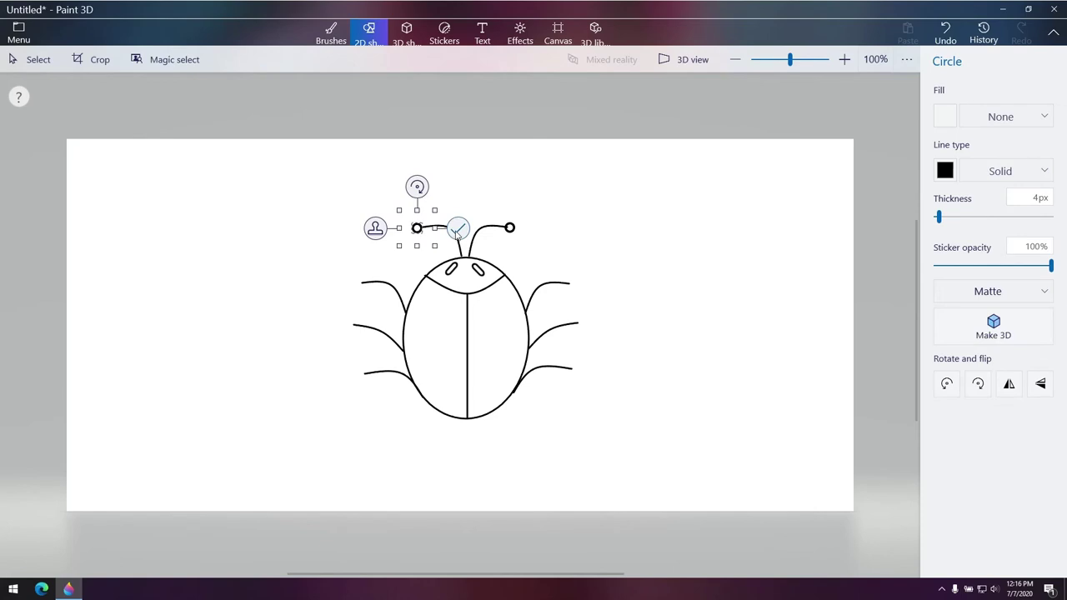
click(456, 234)
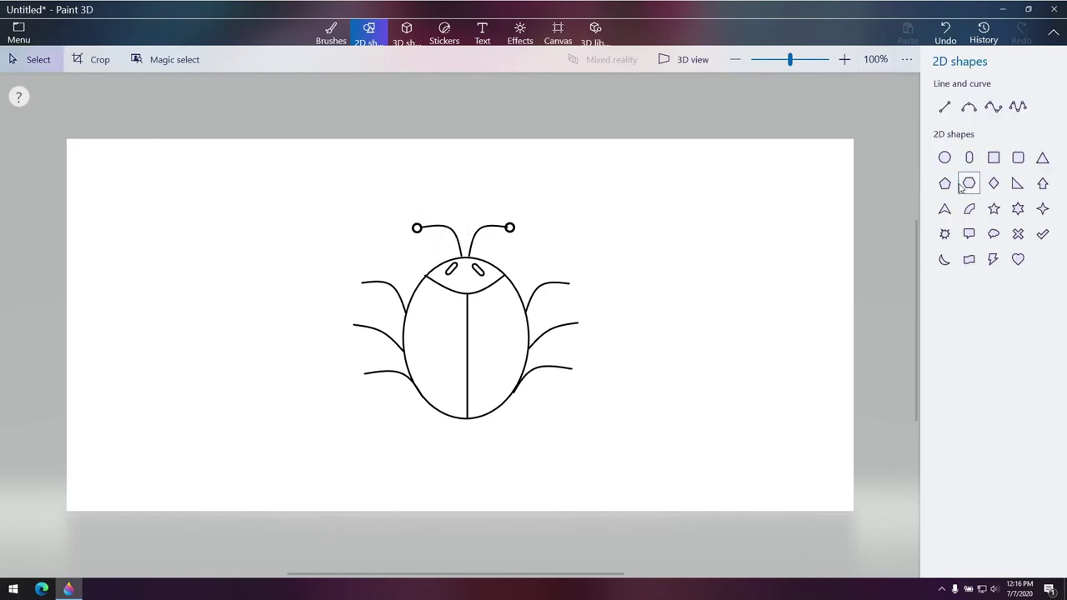
Draw two 4 px lines slanting from near the lower end of the centre line outward to the oval's lower edge
click(944, 107)
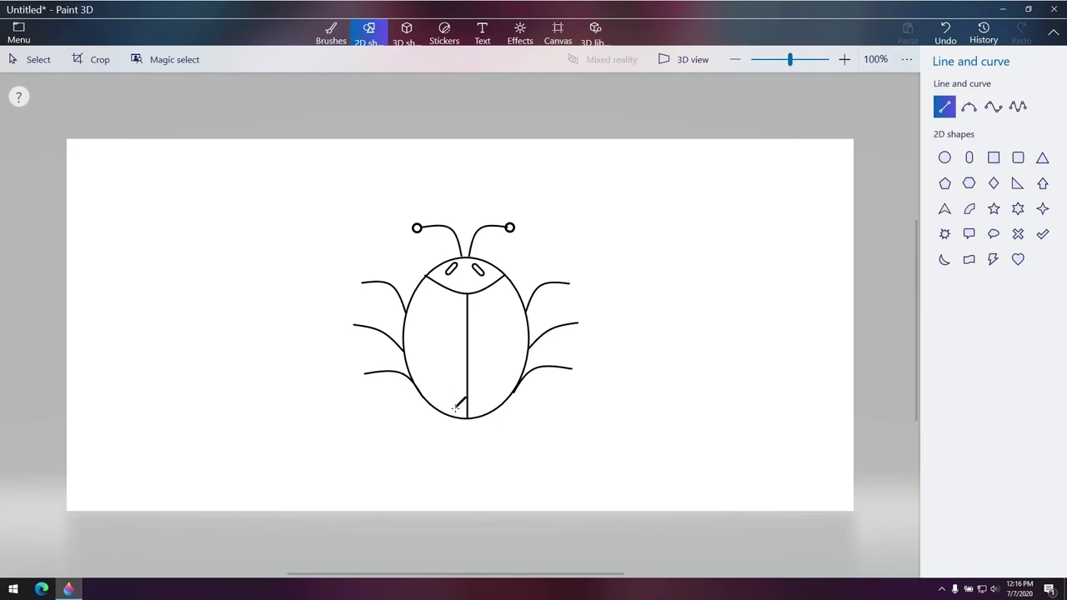
drag(450, 415, 450, 414)
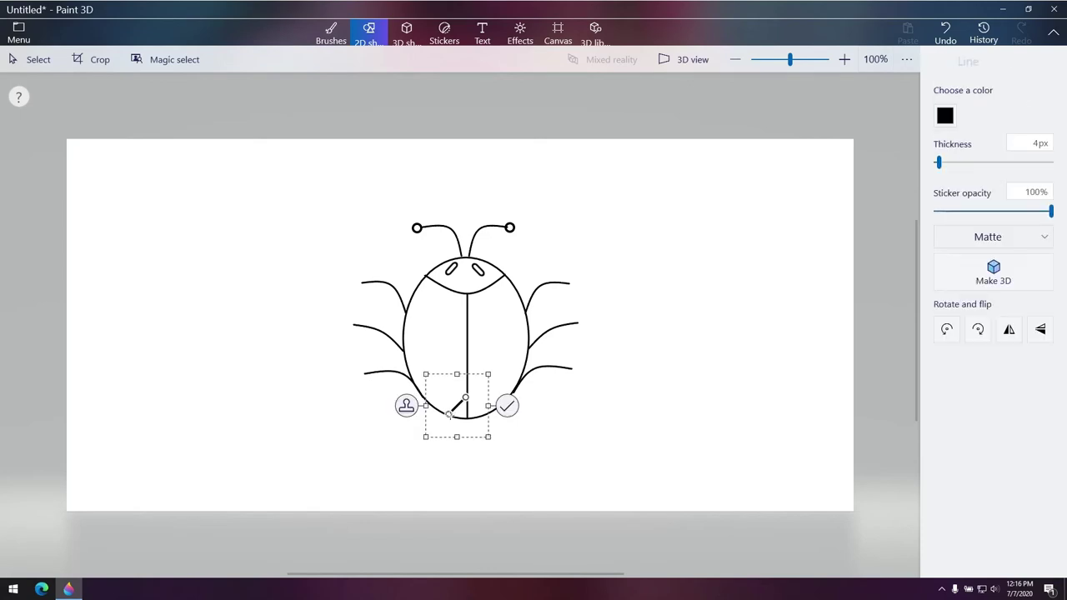
click(506, 407)
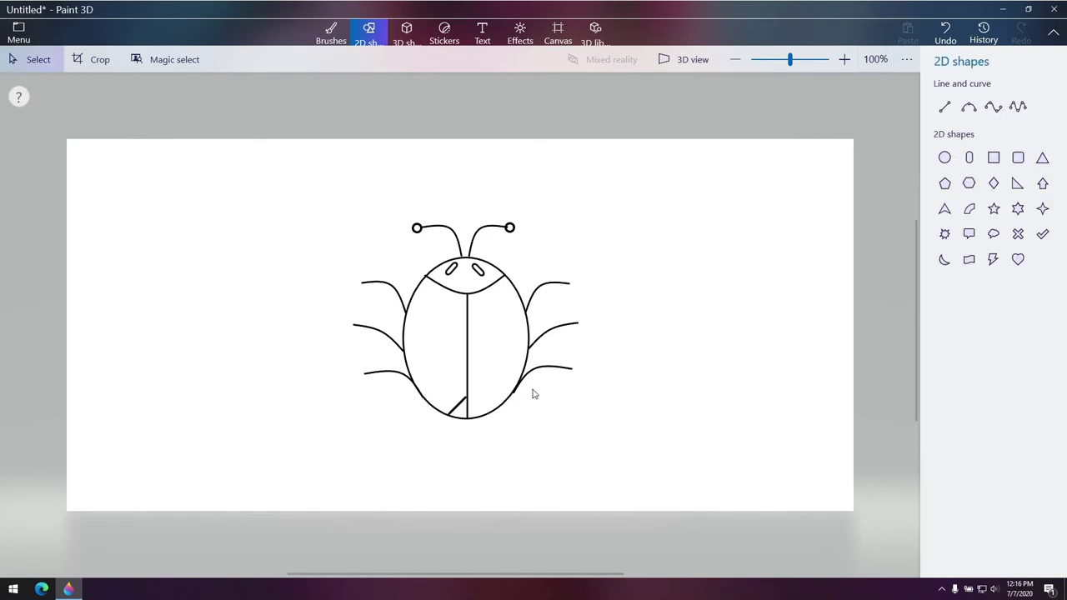
click(943, 108)
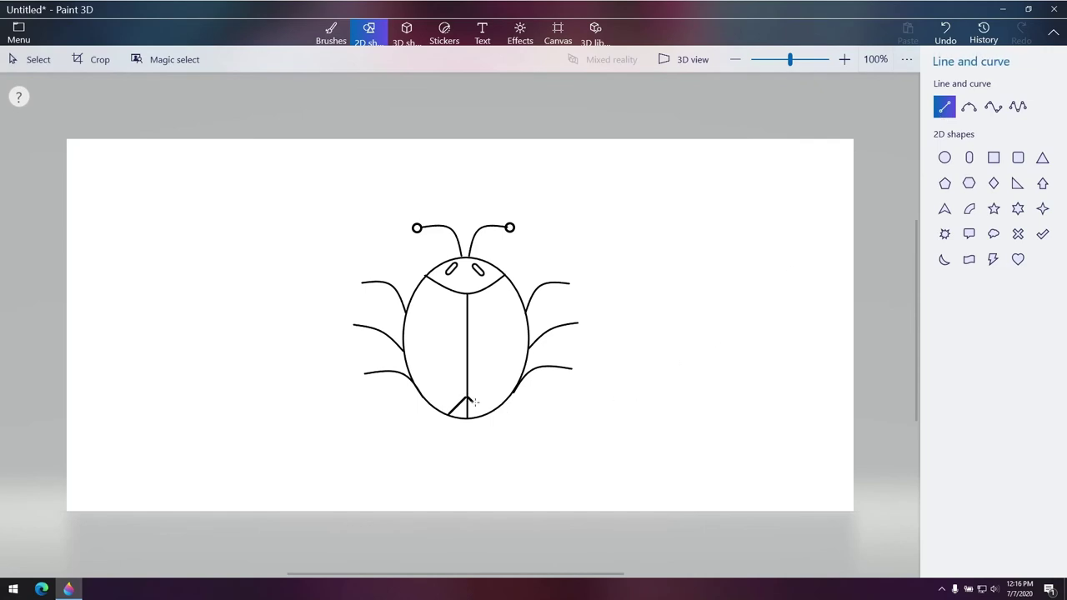
drag(484, 413, 483, 414)
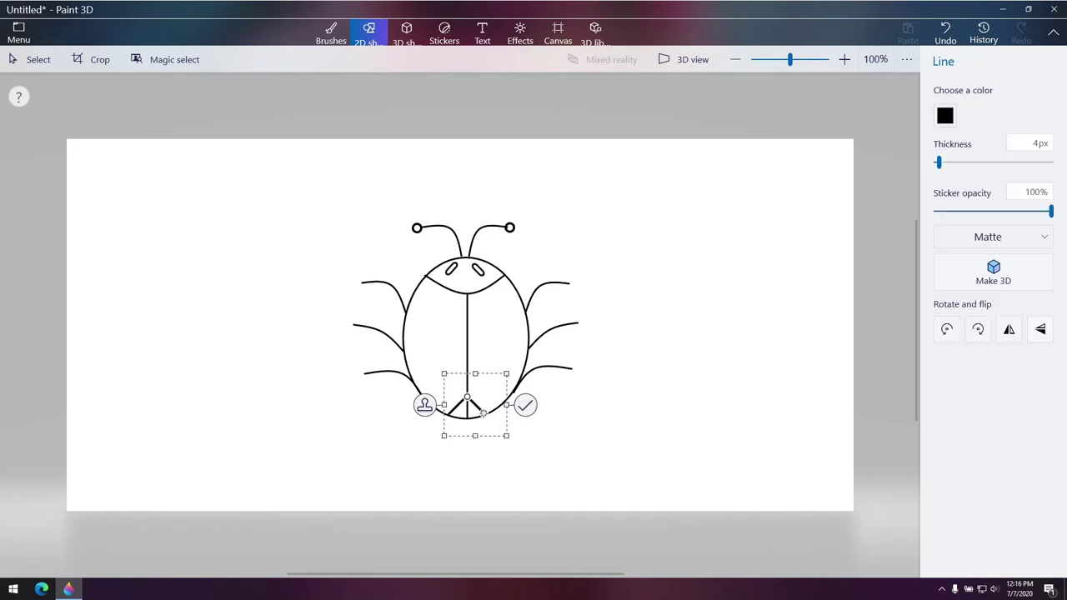
click(522, 408)
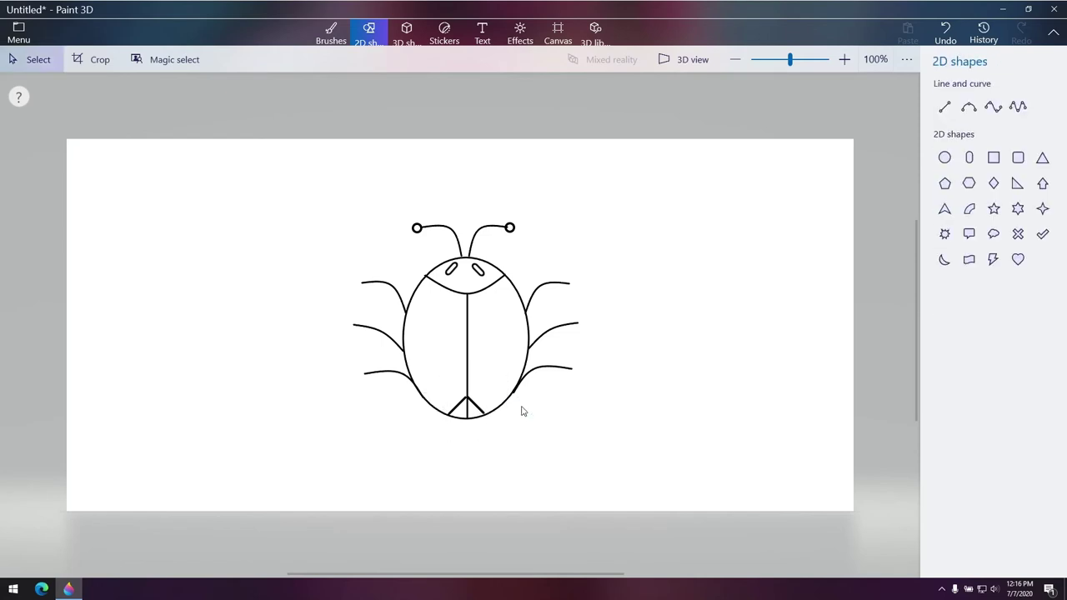
Draw a small circle centred on the body line just below the head and thicken its outline
click(945, 157)
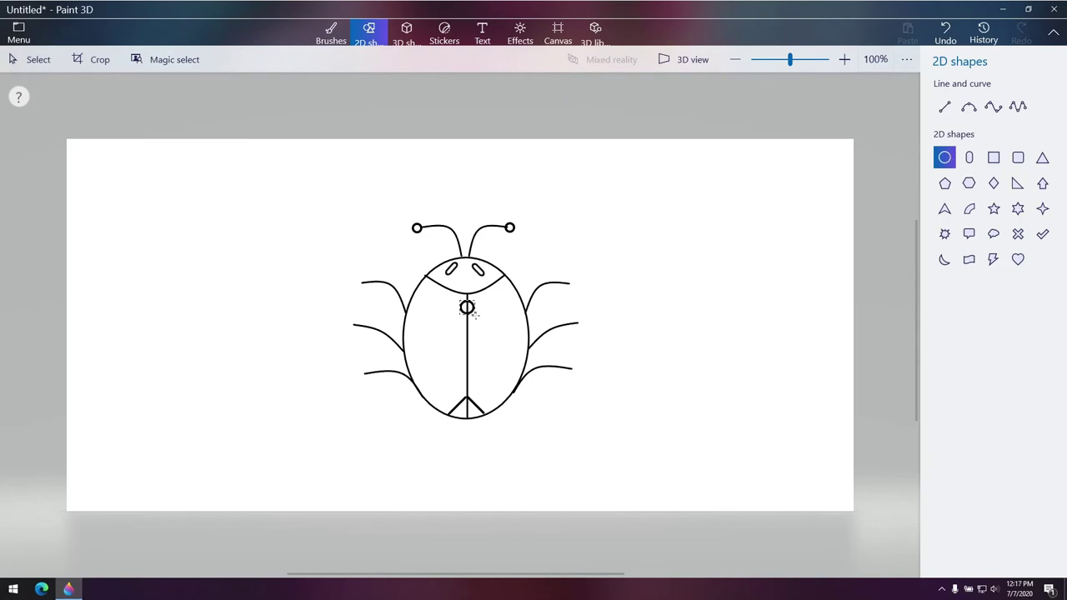
drag(480, 320, 468, 305)
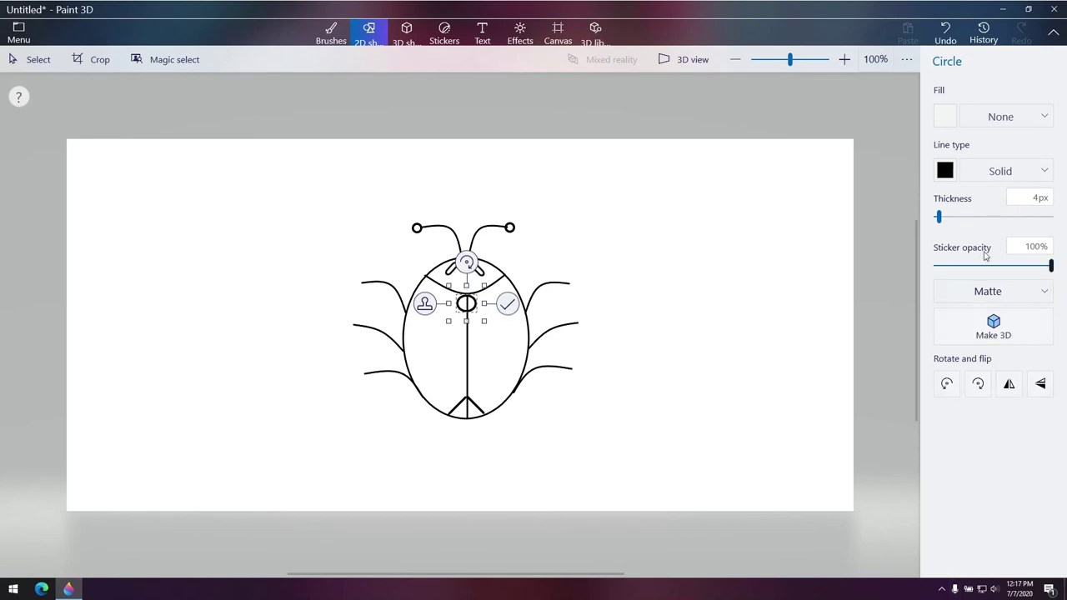
drag(939, 217, 943, 216)
click(508, 306)
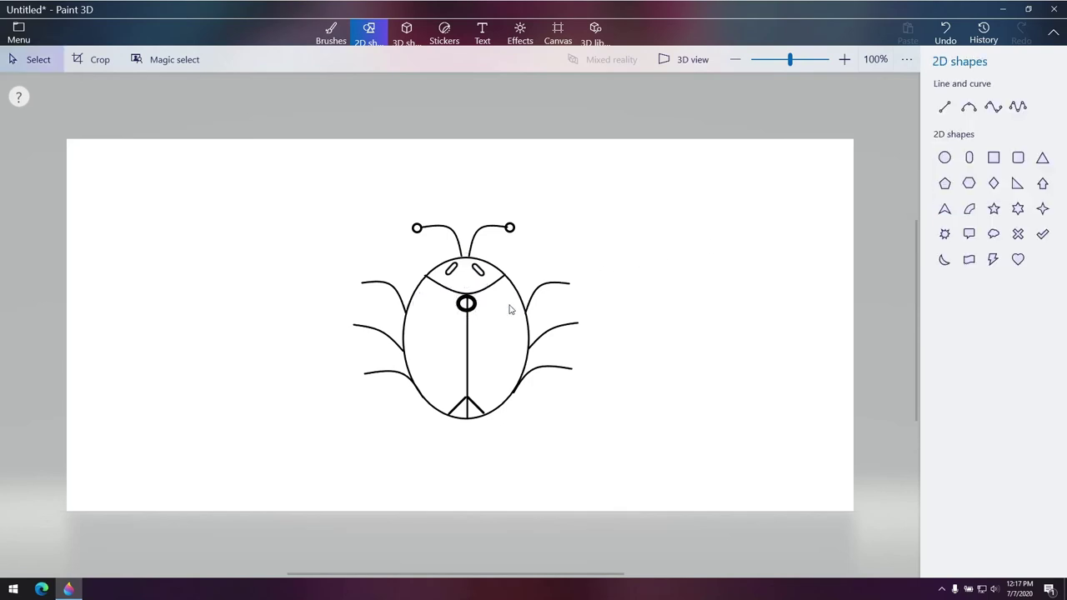
Draw a small circle with a 7 px outline on the body and stamp copies, giving three spots on each half
click(944, 158)
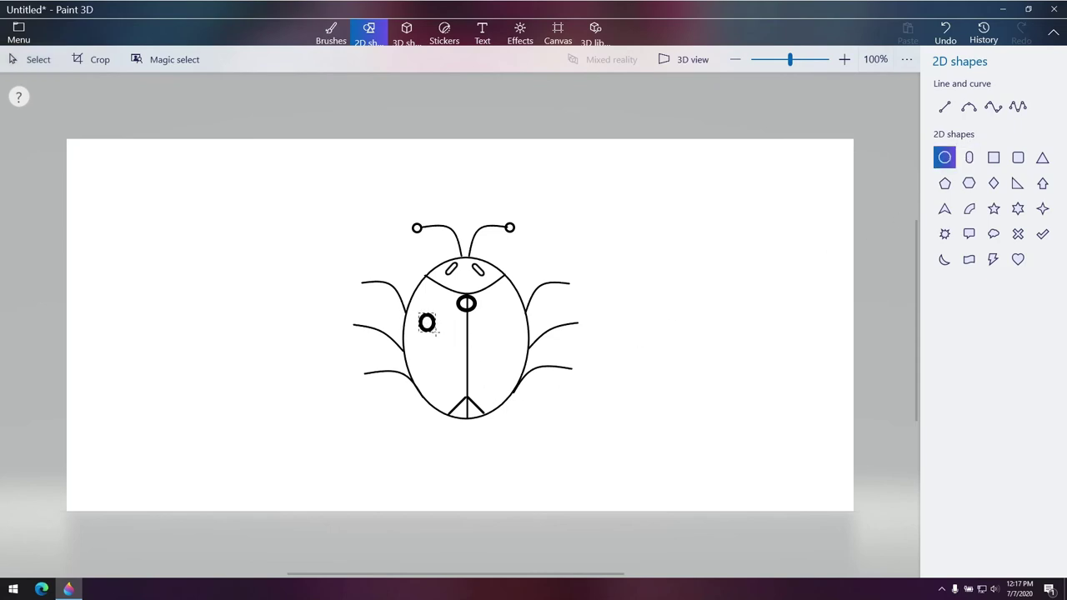
mouse_move(433, 329)
mouse_down()
mouse_move(449, 341)
mouse_move(432, 339)
mouse_move(447, 321)
mouse_move(423, 327)
mouse_up()
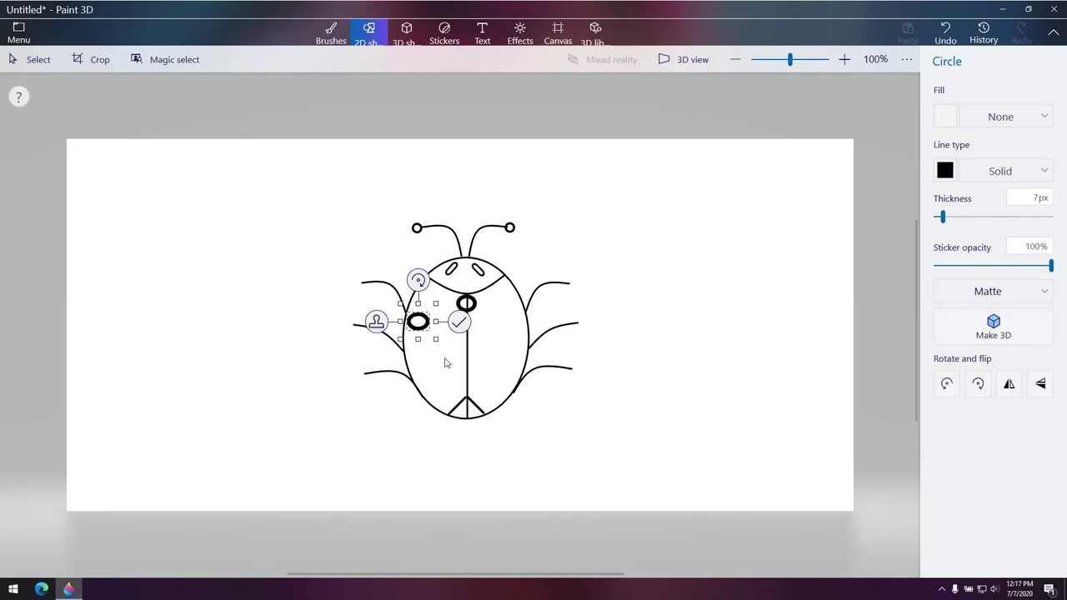
click(376, 323)
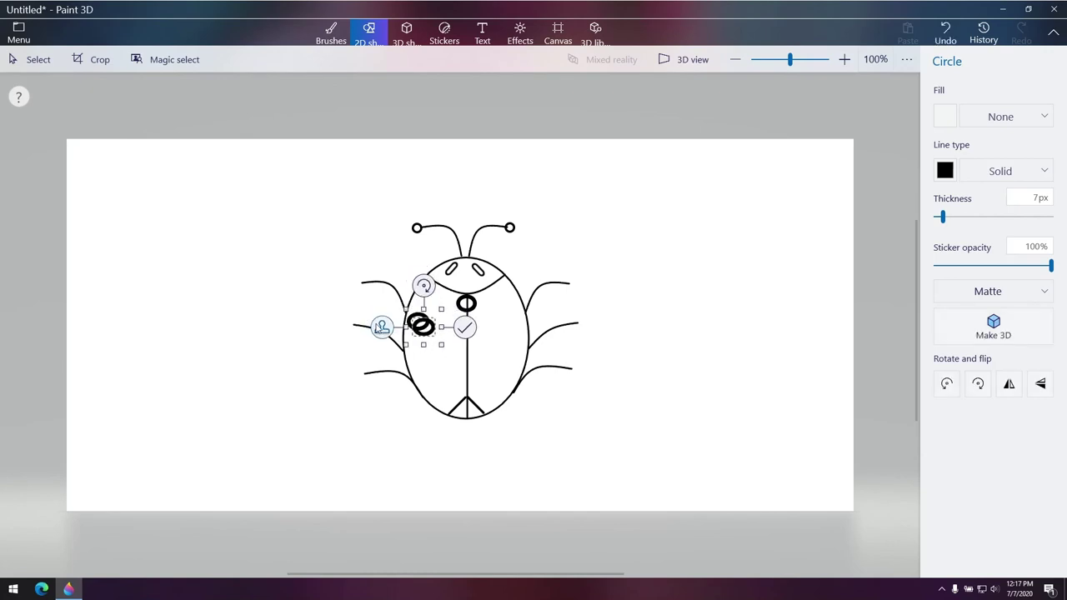
drag(430, 328, 497, 384)
click(402, 343)
click(391, 379)
click(459, 308)
click(443, 340)
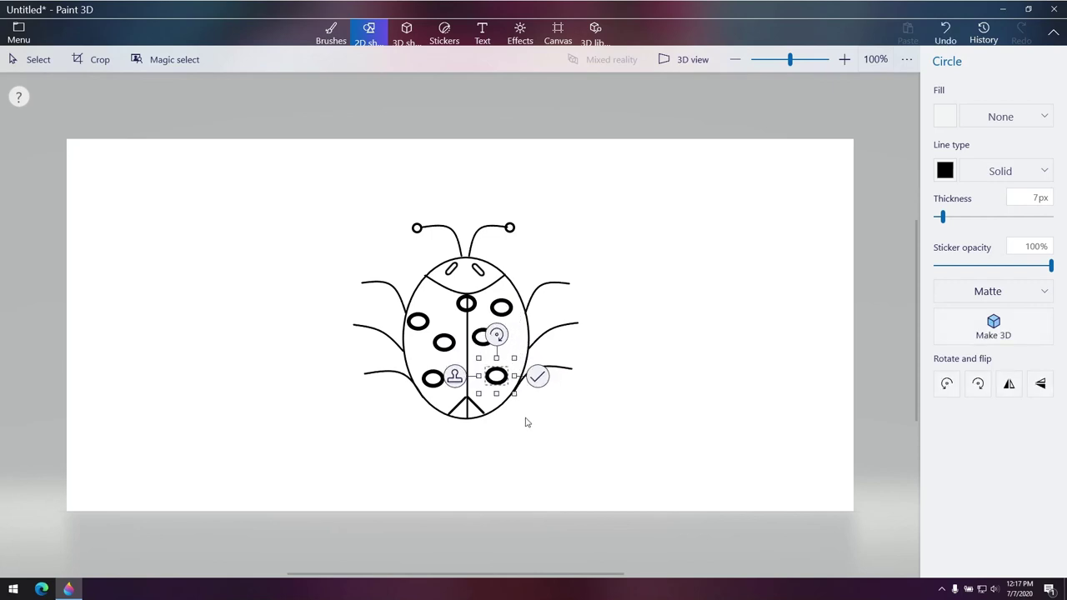
click(538, 377)
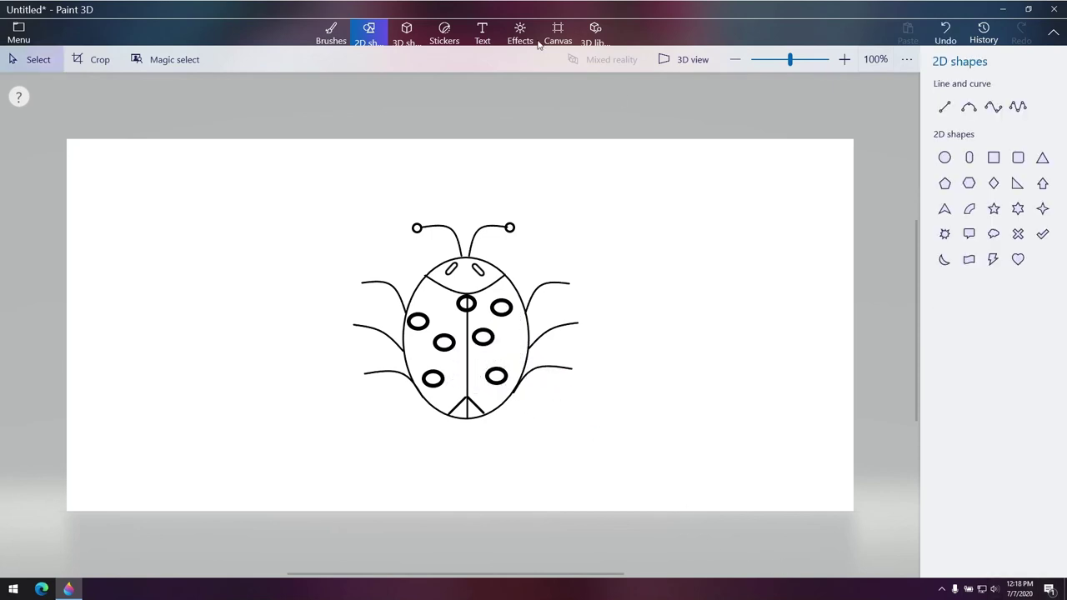
Fill all seven body spots with black, including both halves of the one on the centre line below the head
click(341, 35)
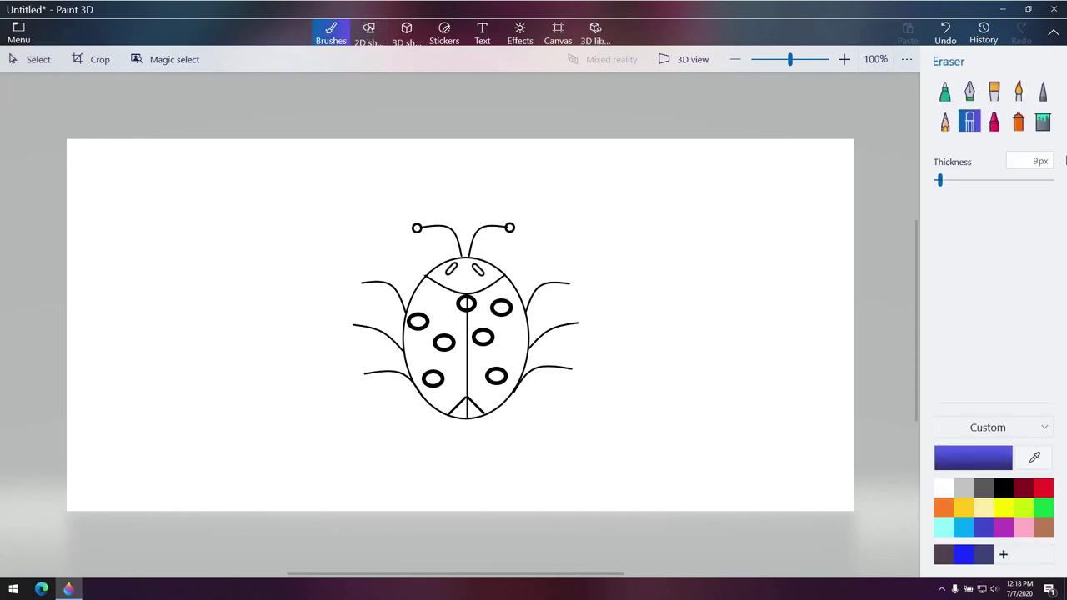
click(1041, 123)
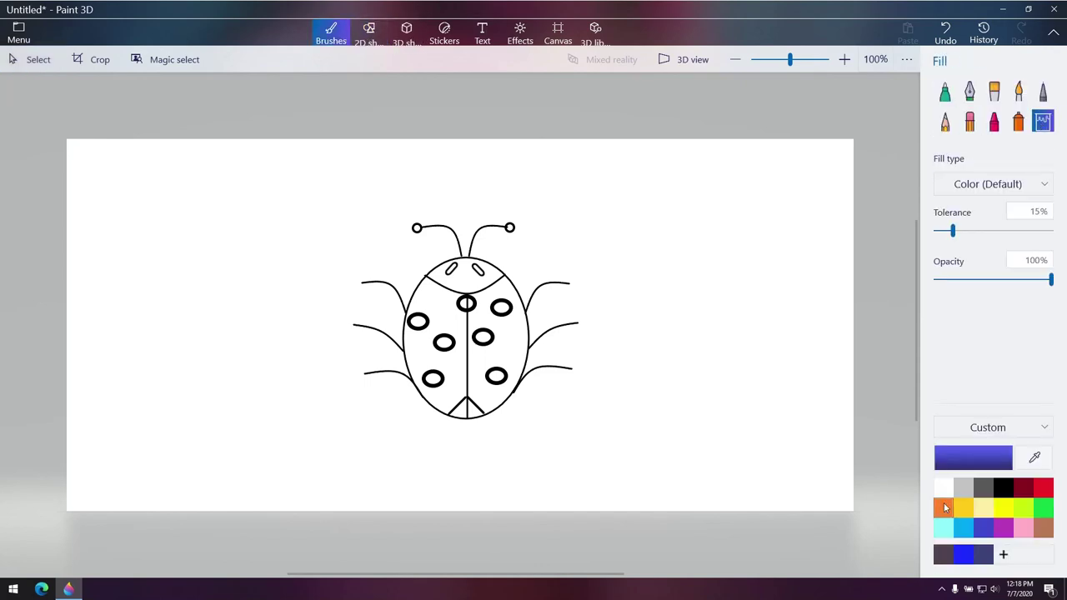
click(1005, 489)
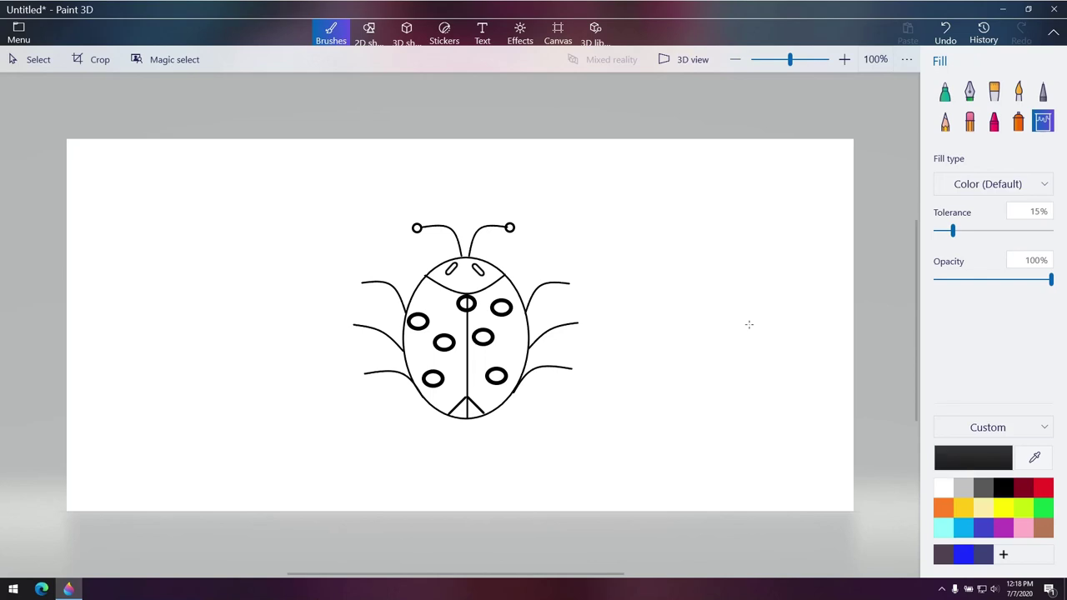
click(415, 319)
click(444, 342)
click(464, 303)
click(470, 305)
click(501, 305)
click(482, 336)
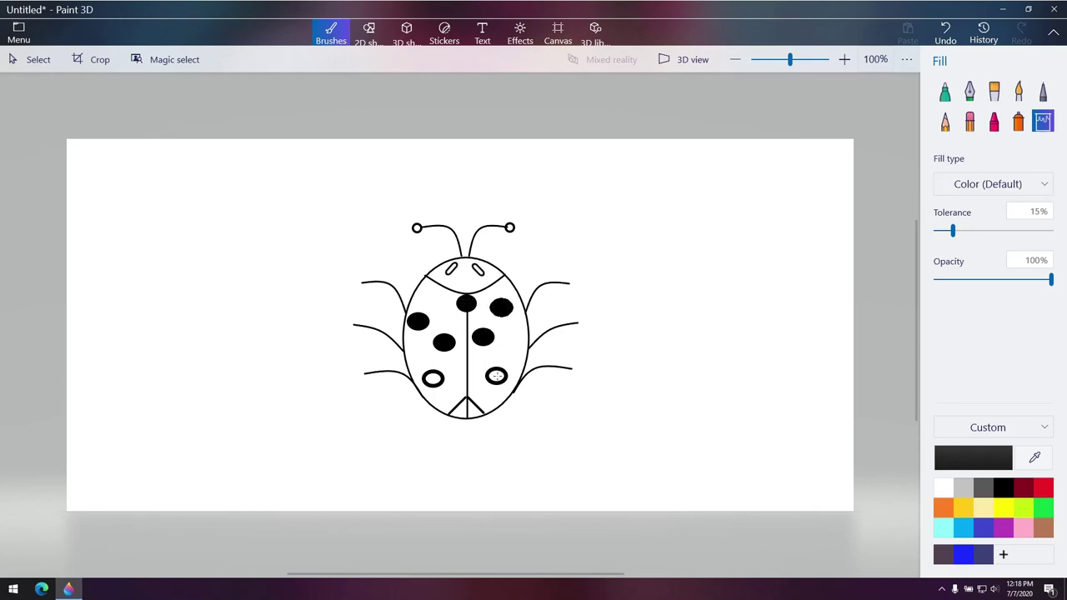
click(496, 376)
click(432, 378)
Fill the triangular tail section, the eyes and both antenna tips with black
click(456, 408)
click(473, 410)
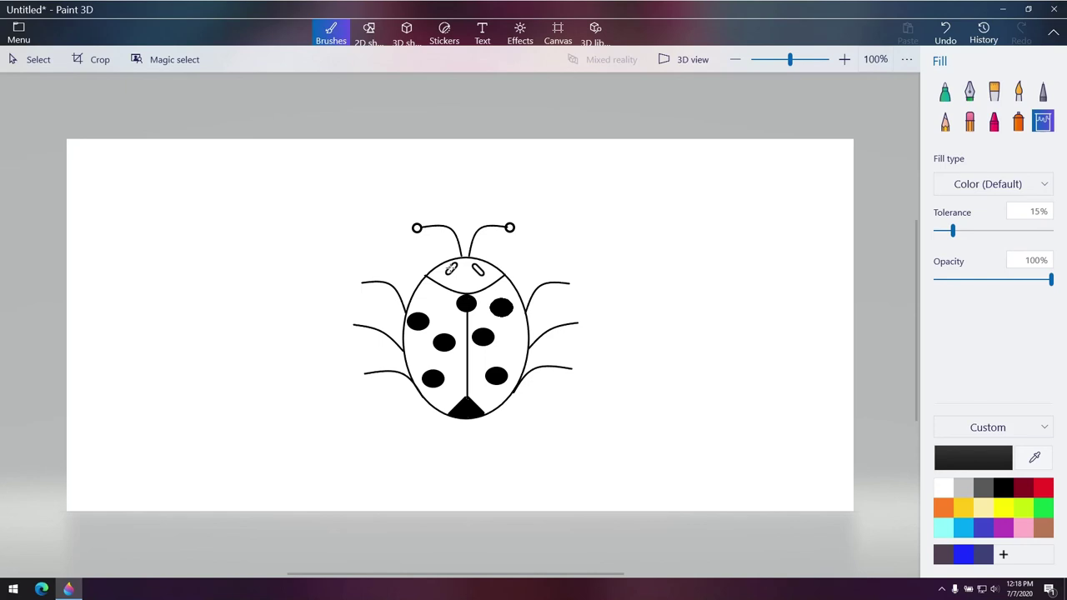
click(450, 269)
click(509, 228)
click(417, 228)
Fill the bug's head with light grey
click(964, 488)
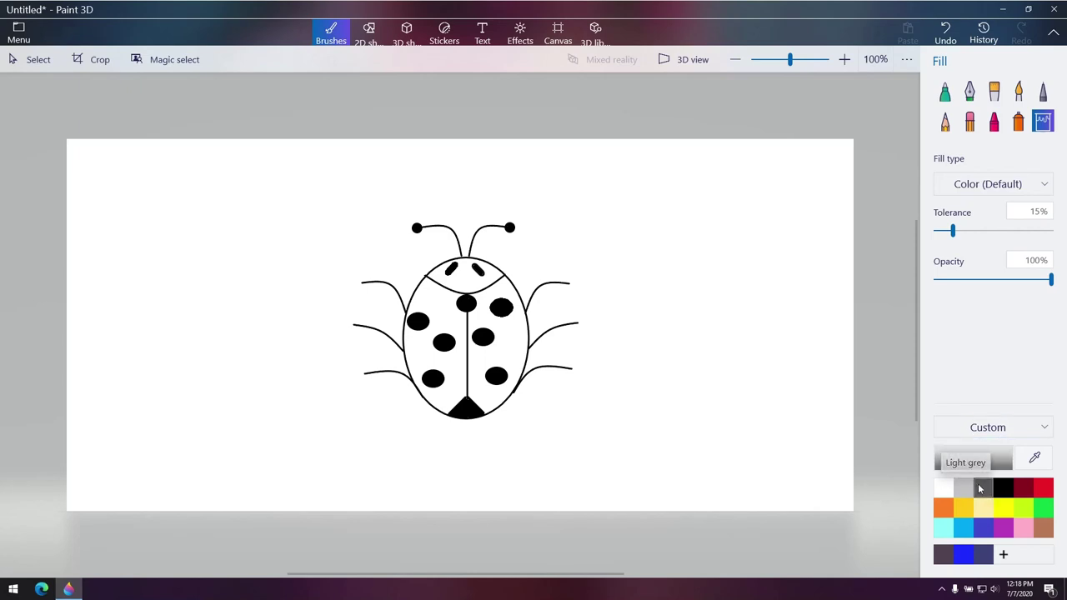
click(983, 489)
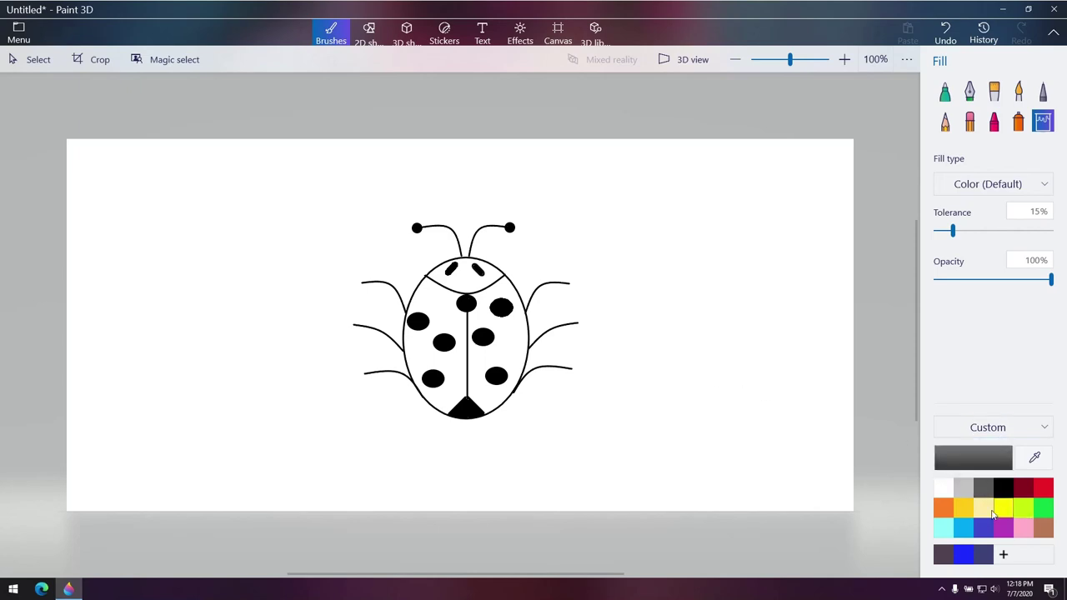
click(963, 489)
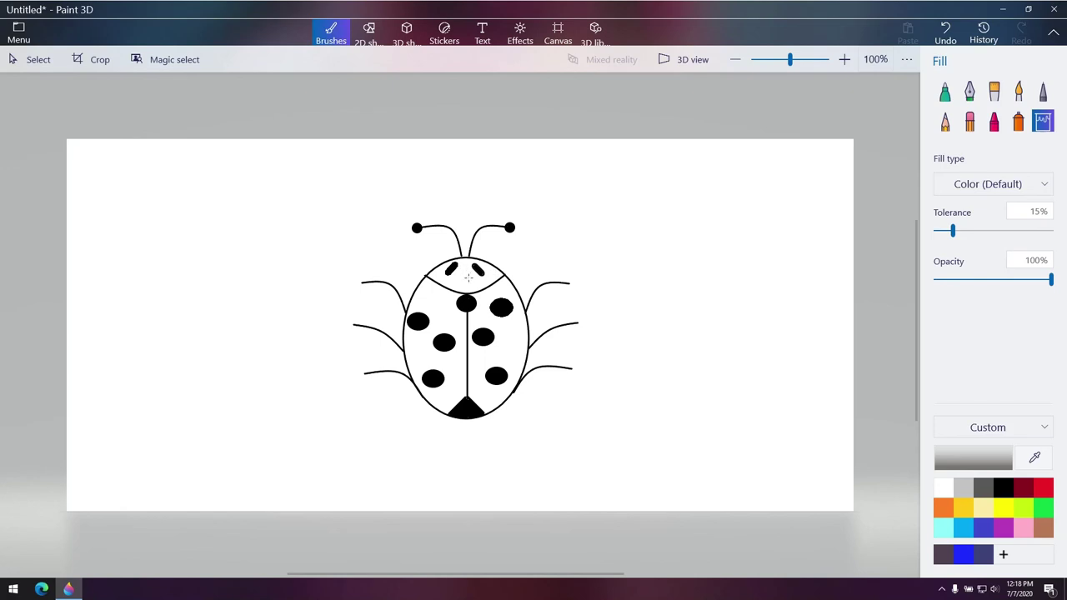
click(469, 278)
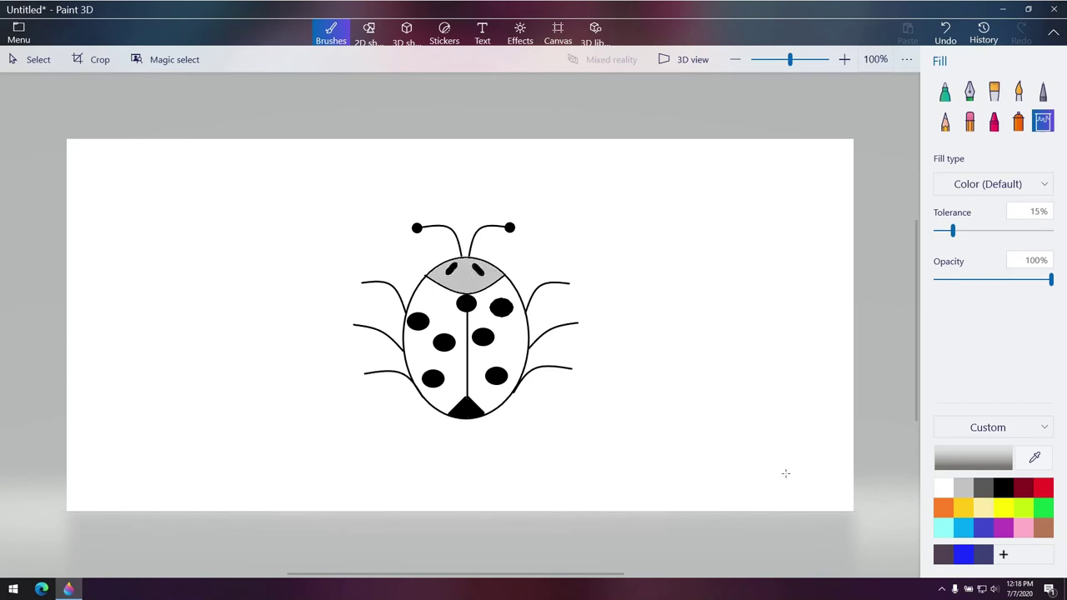
Fill both halves of the body with red and the canvas background with light turquoise
click(1045, 490)
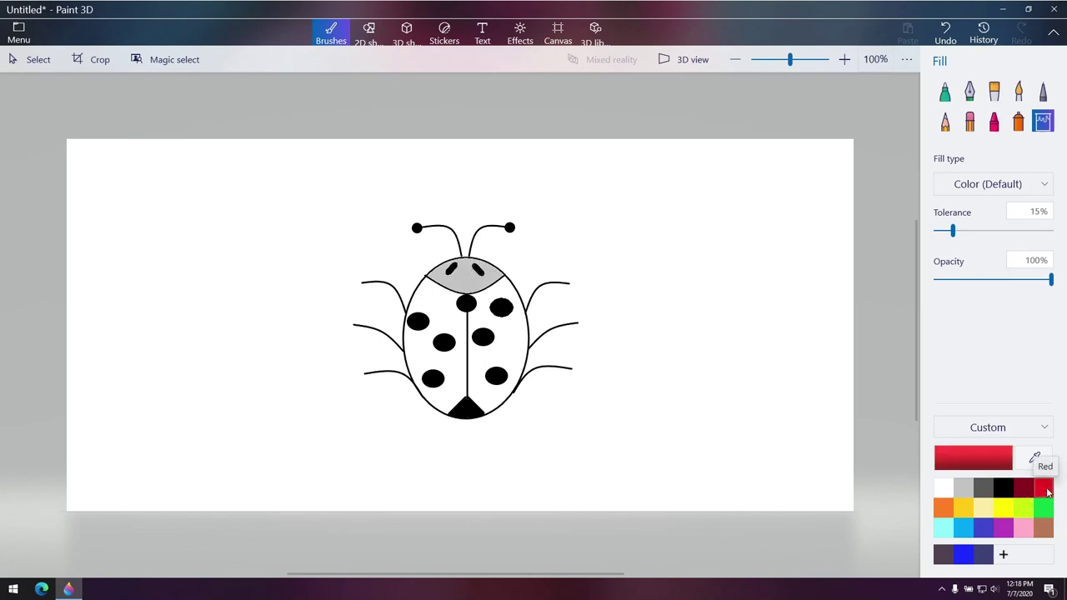
click(507, 350)
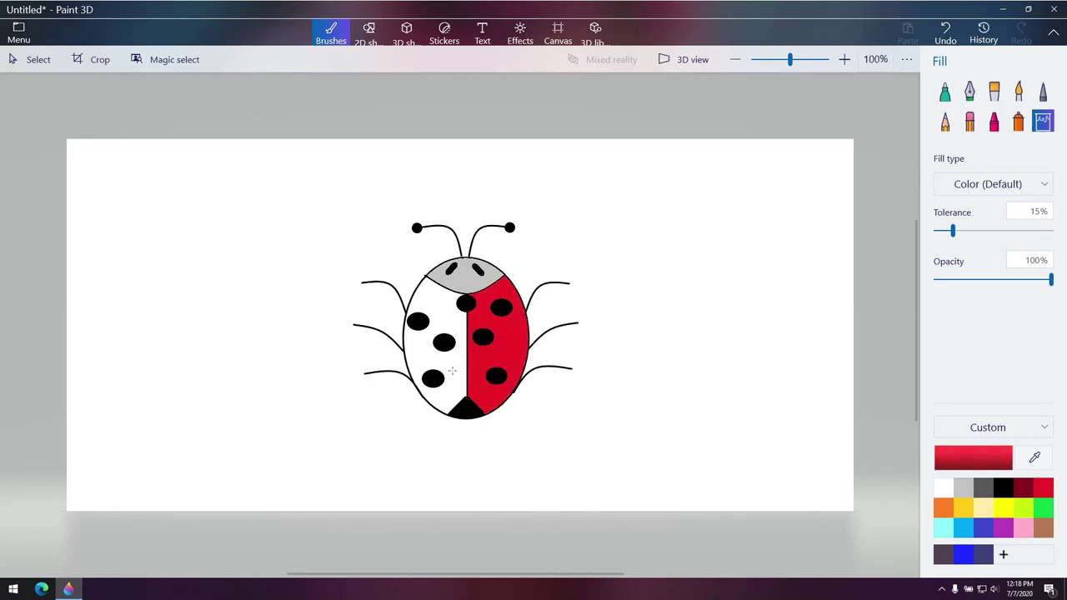
click(418, 349)
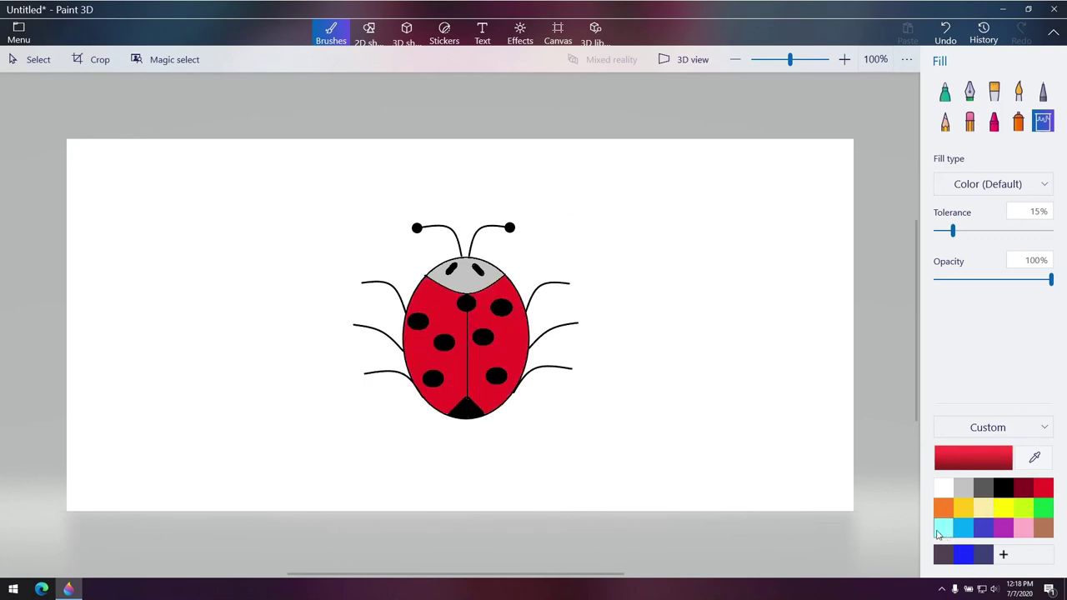
click(943, 534)
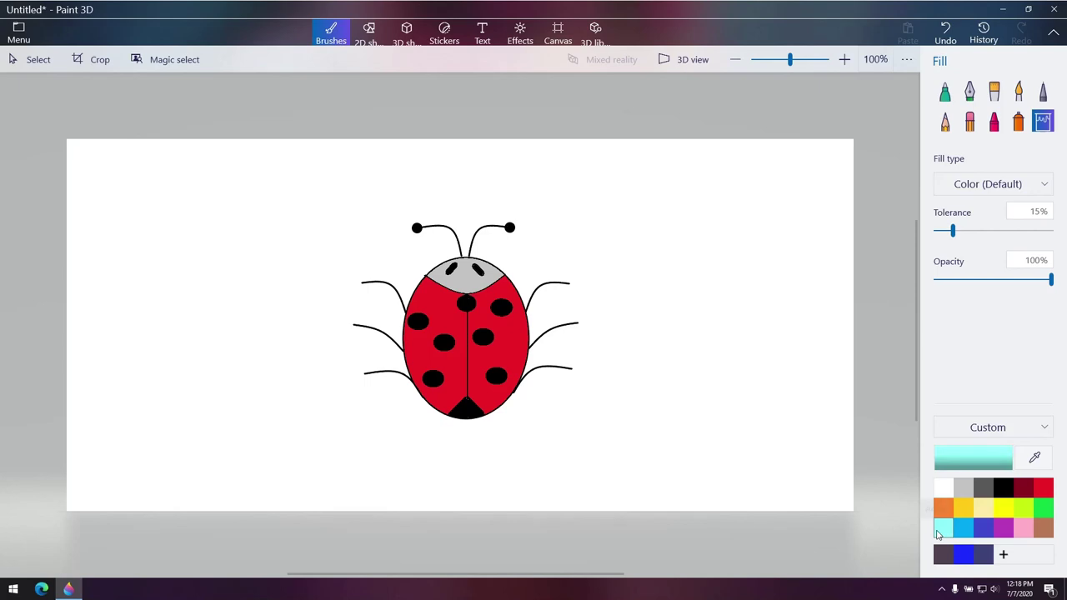
click(814, 469)
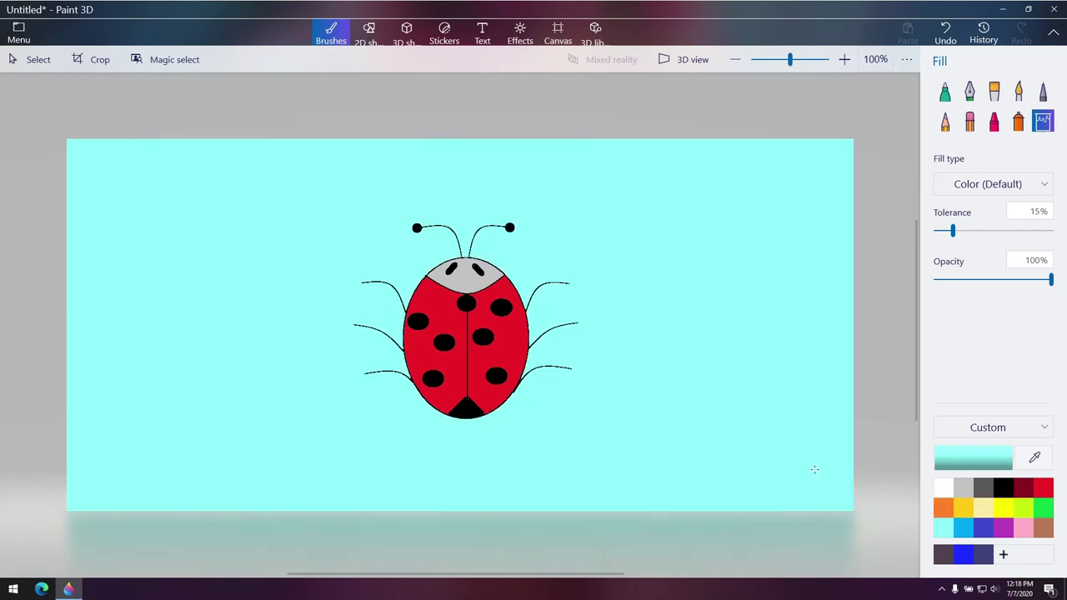